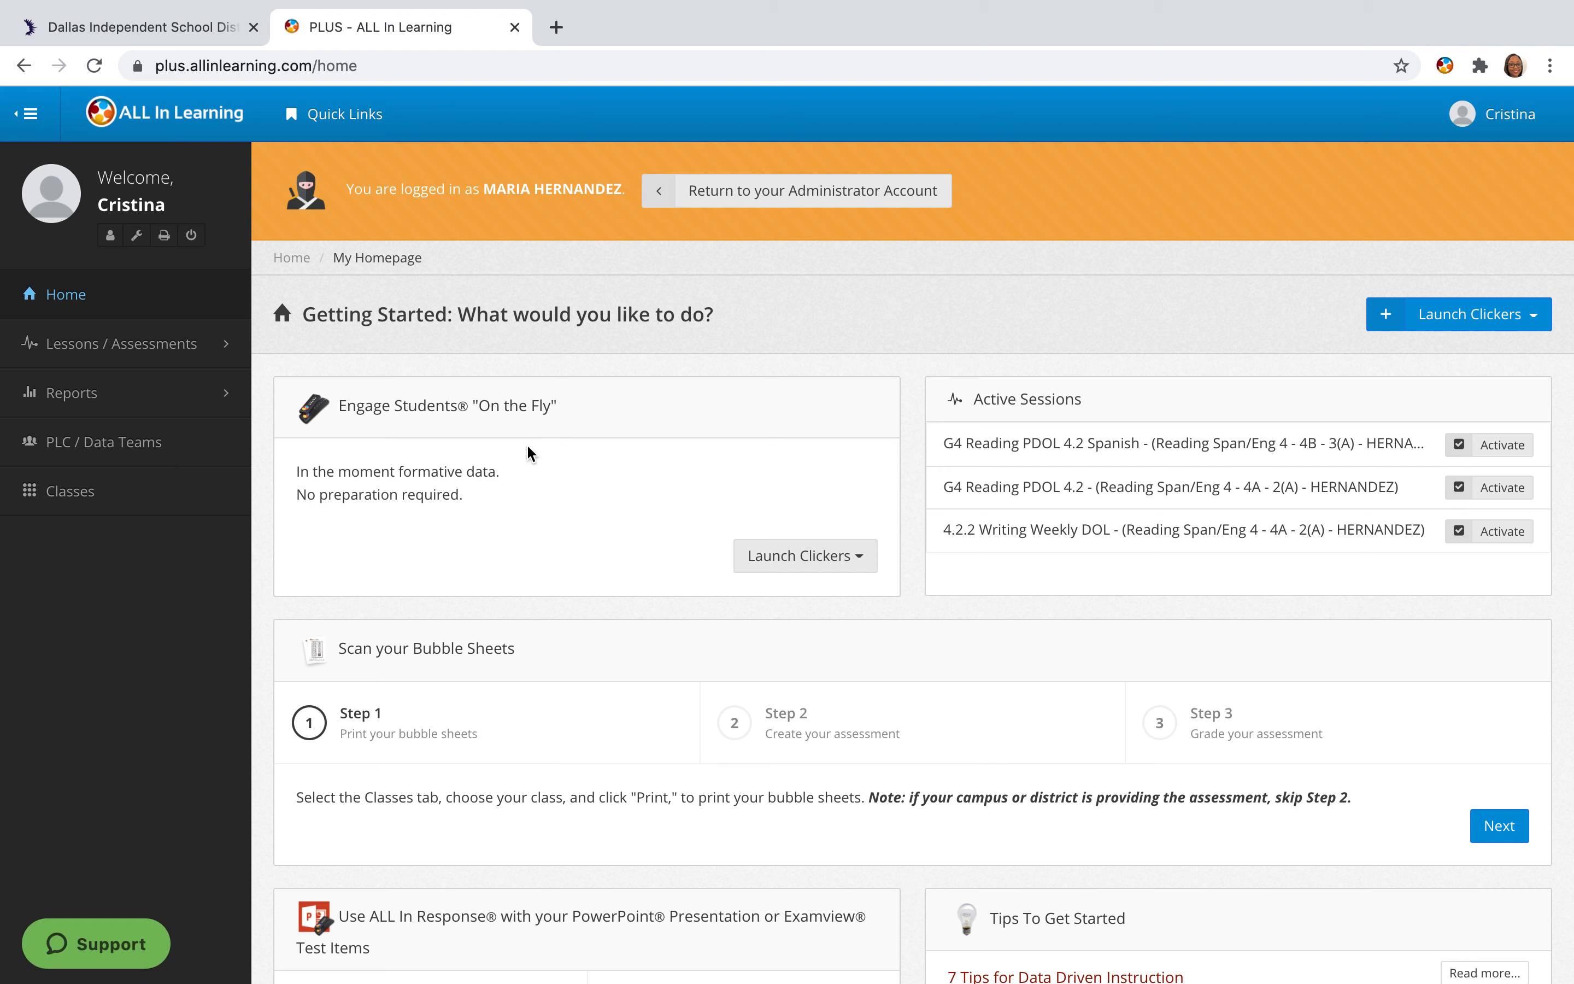
Open the session report G4 Reading PDOL 4.2 Spanish for class Reading Span/Eng 4 - 4B - 3(A) and view its Student Proficiency table.
click(200, 399)
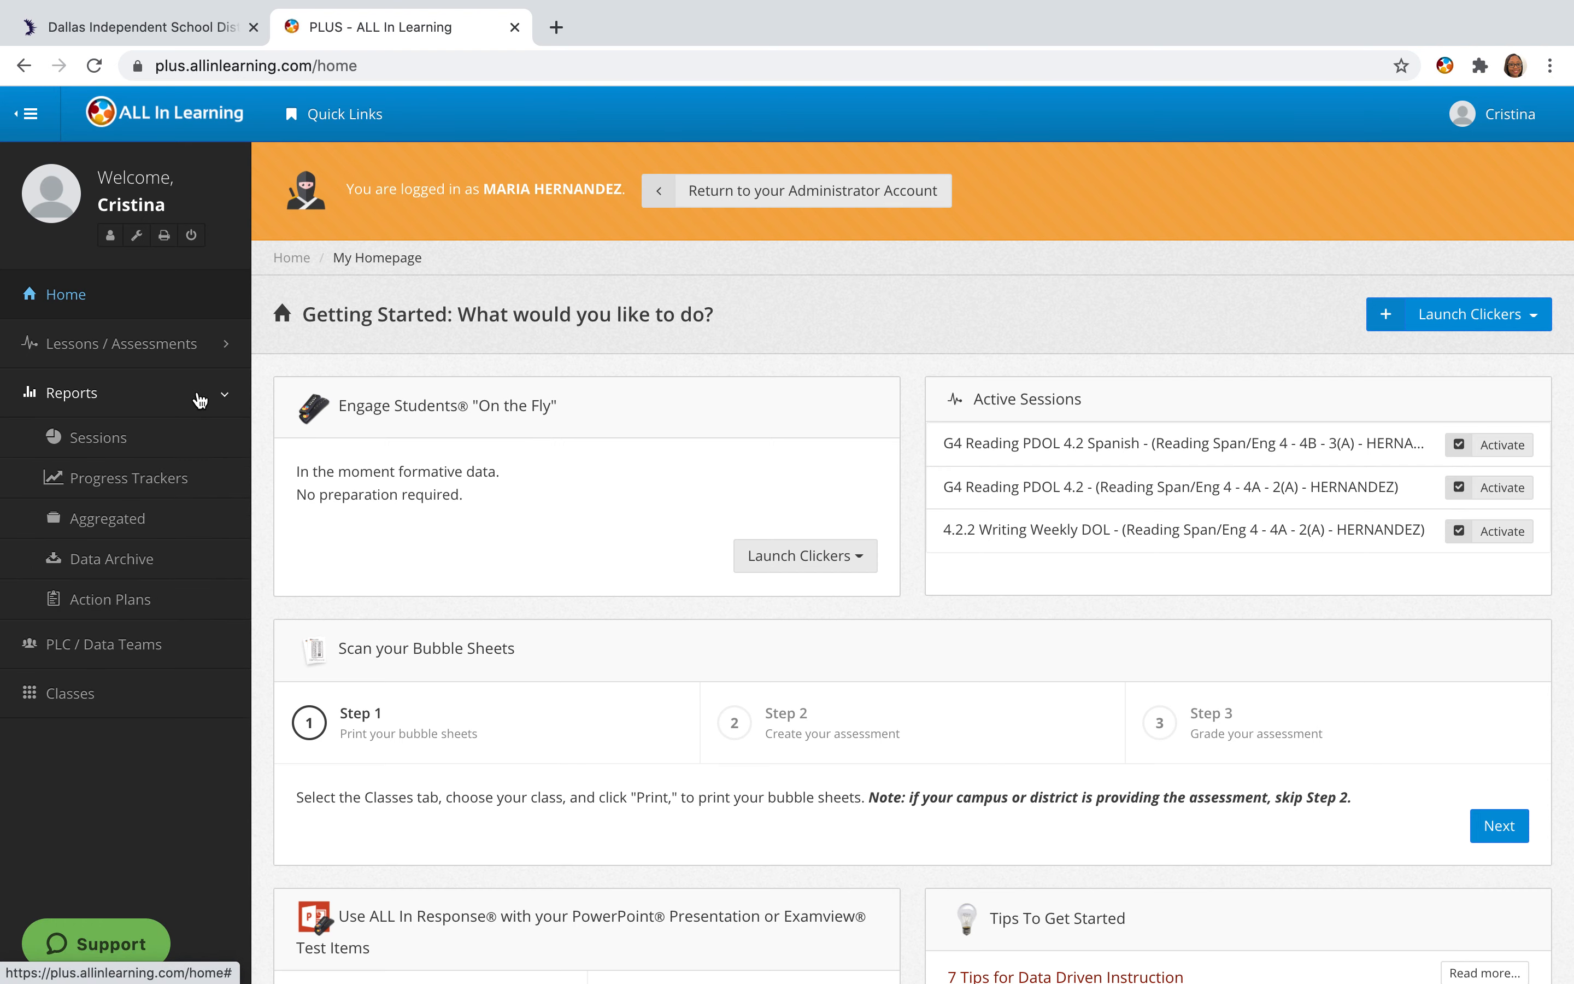
click(112, 449)
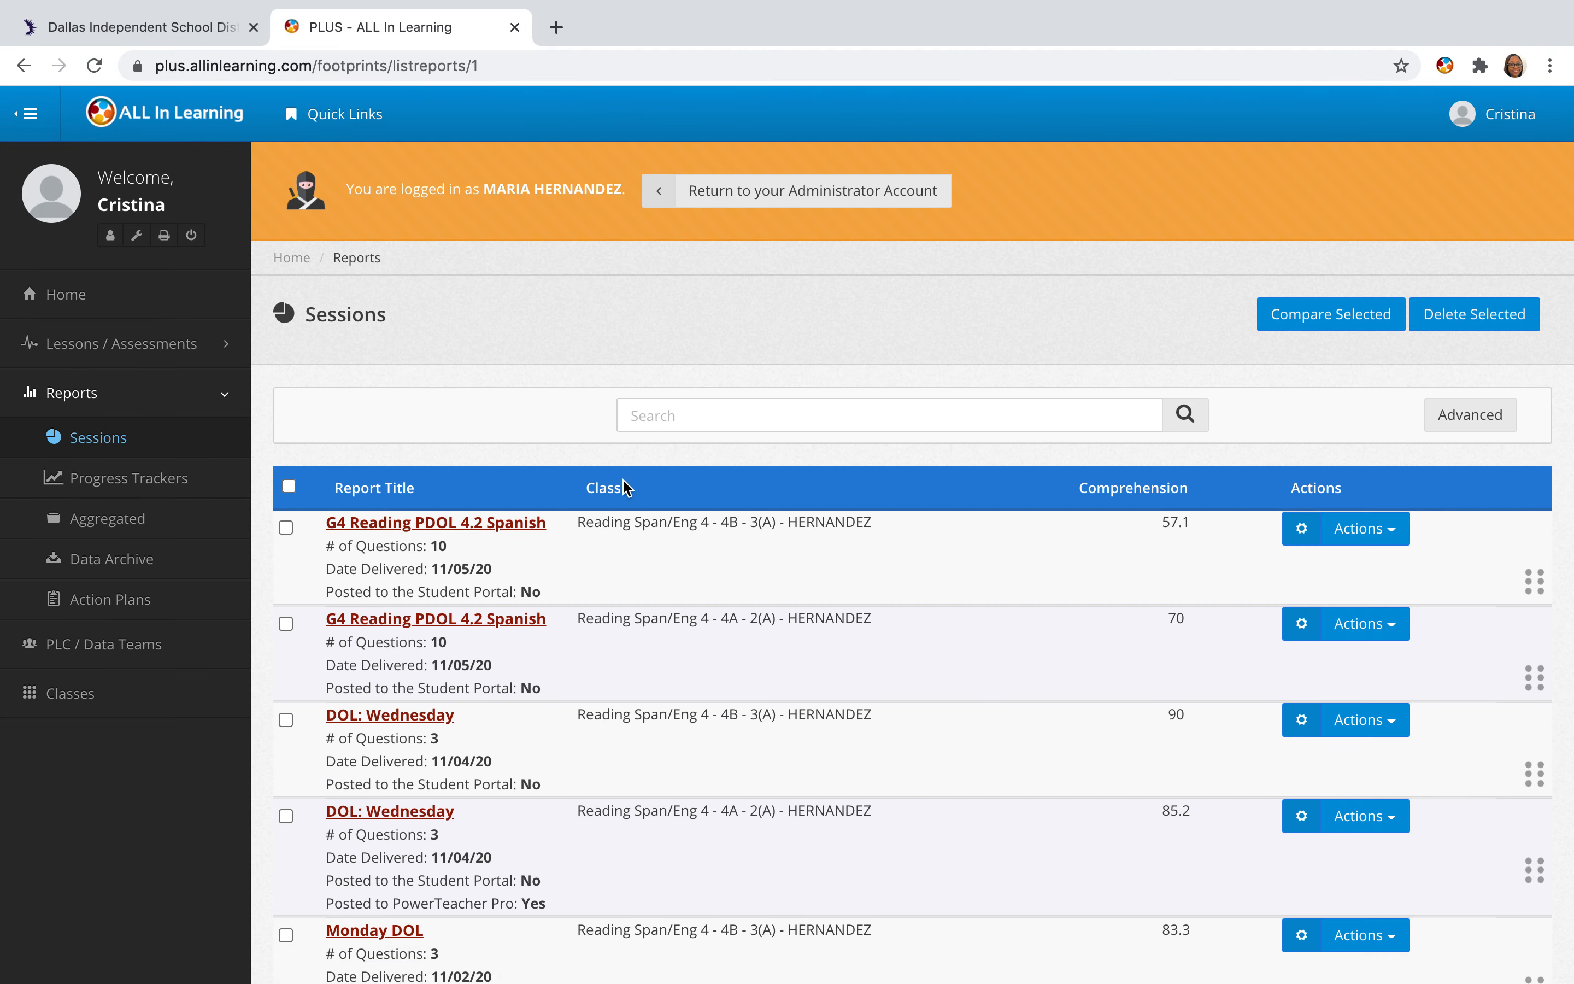
scroll(615, 485, down, 3)
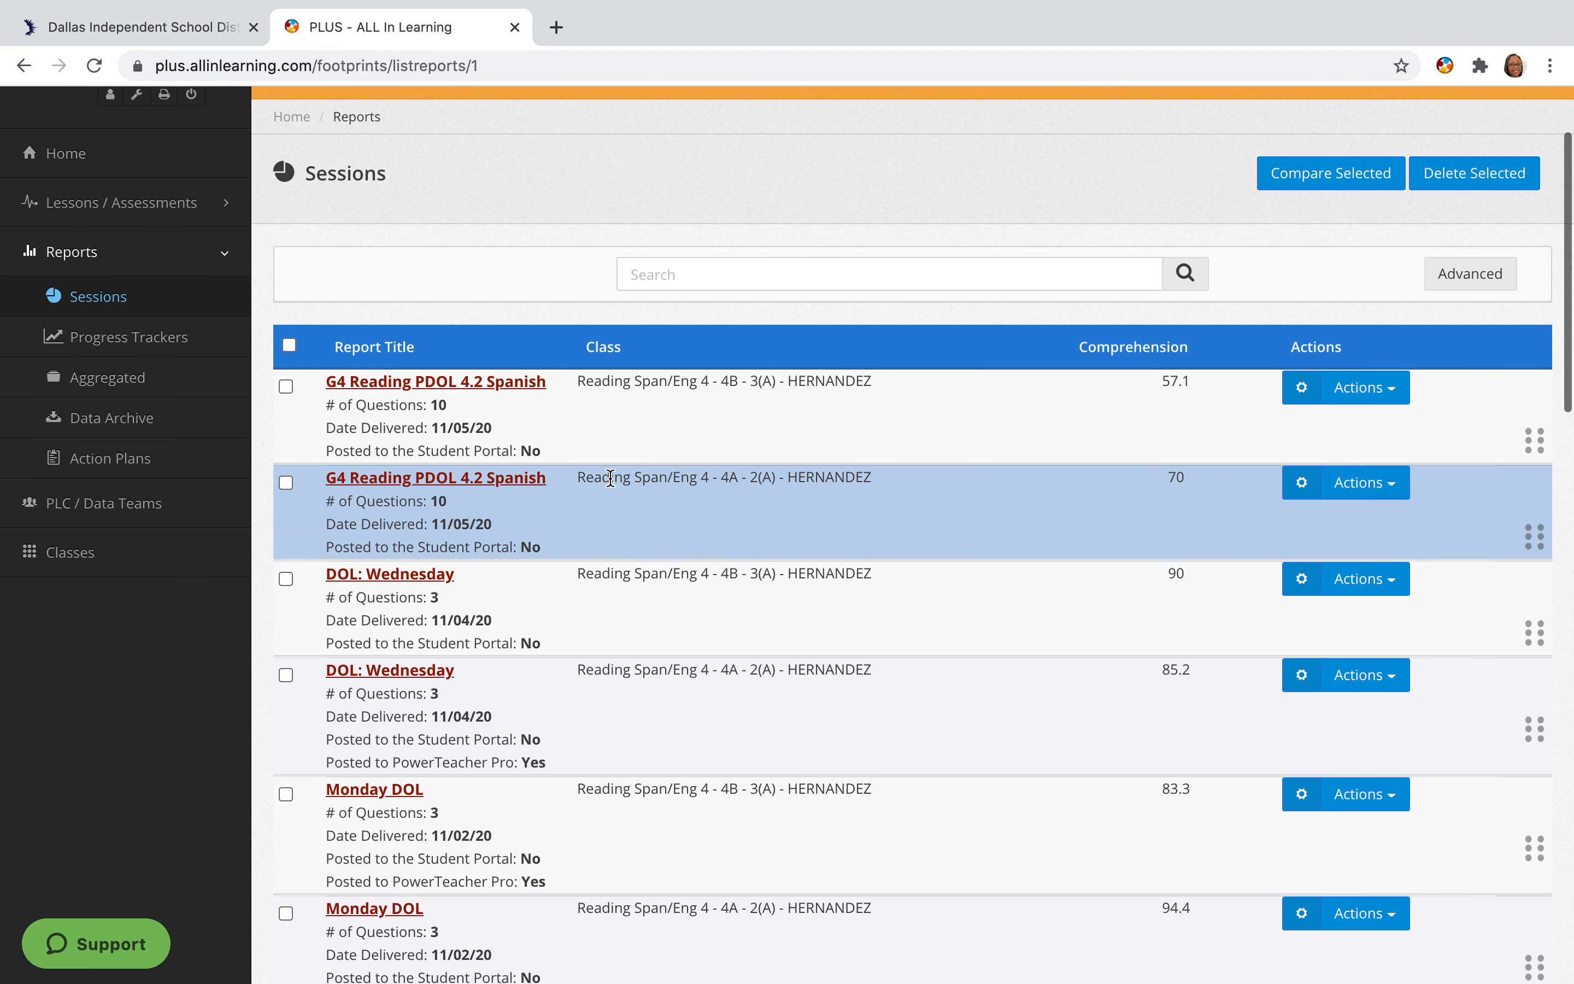
scroll(610, 479, down, 1)
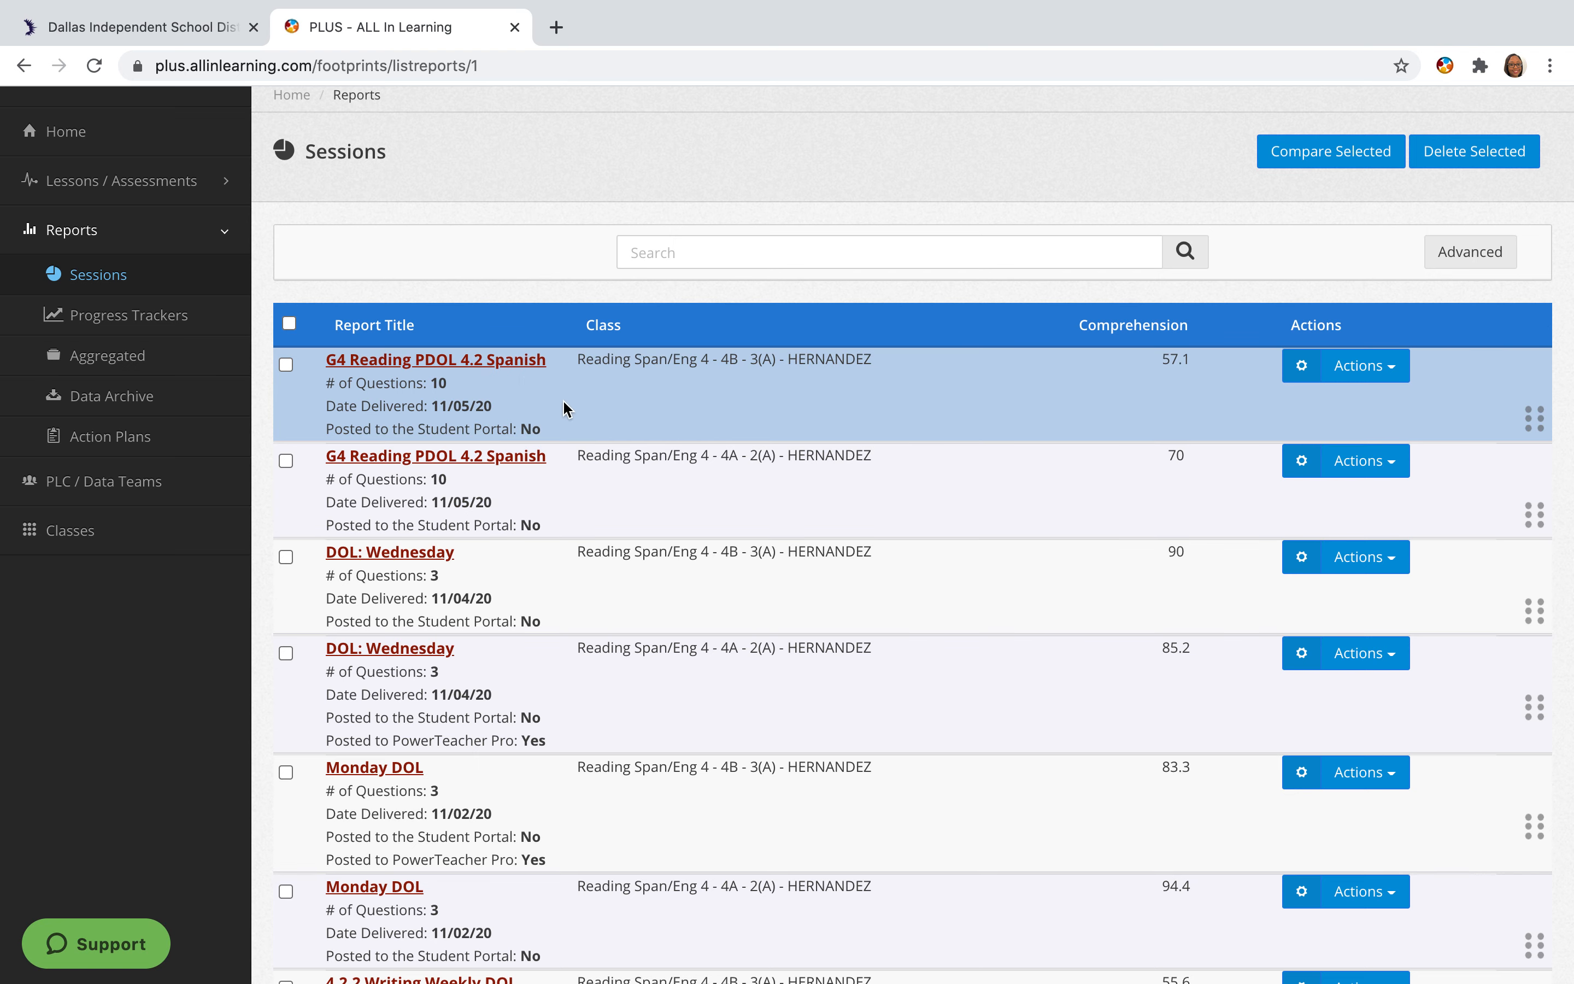
click(520, 362)
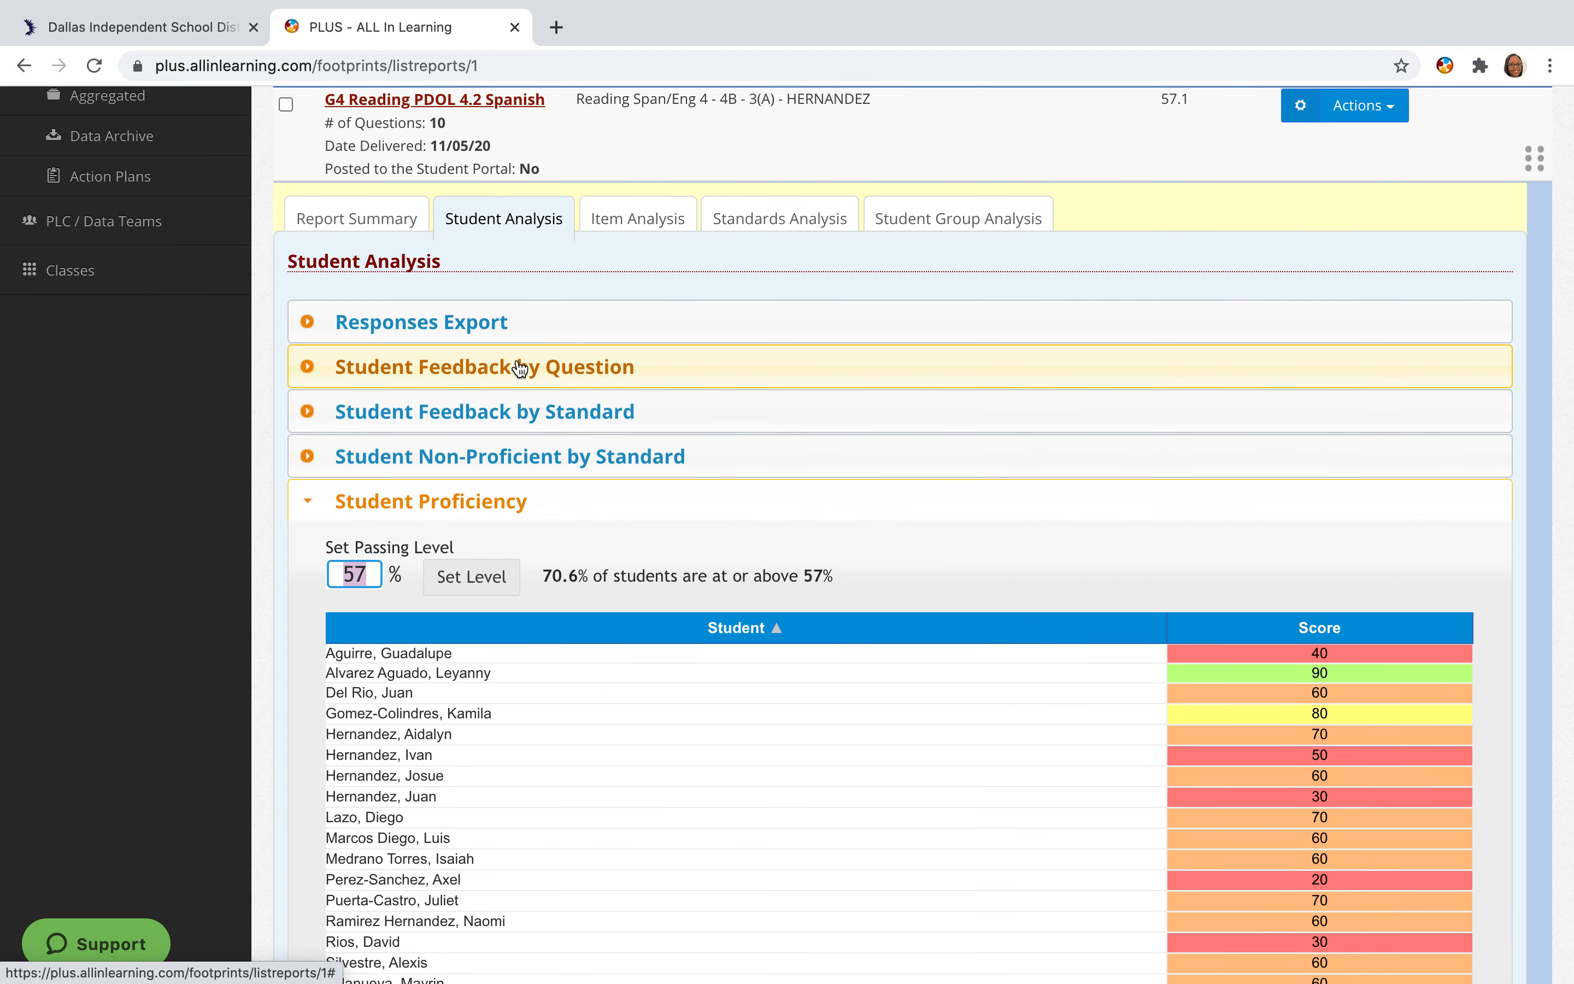
scroll(999, 550, down, 5)
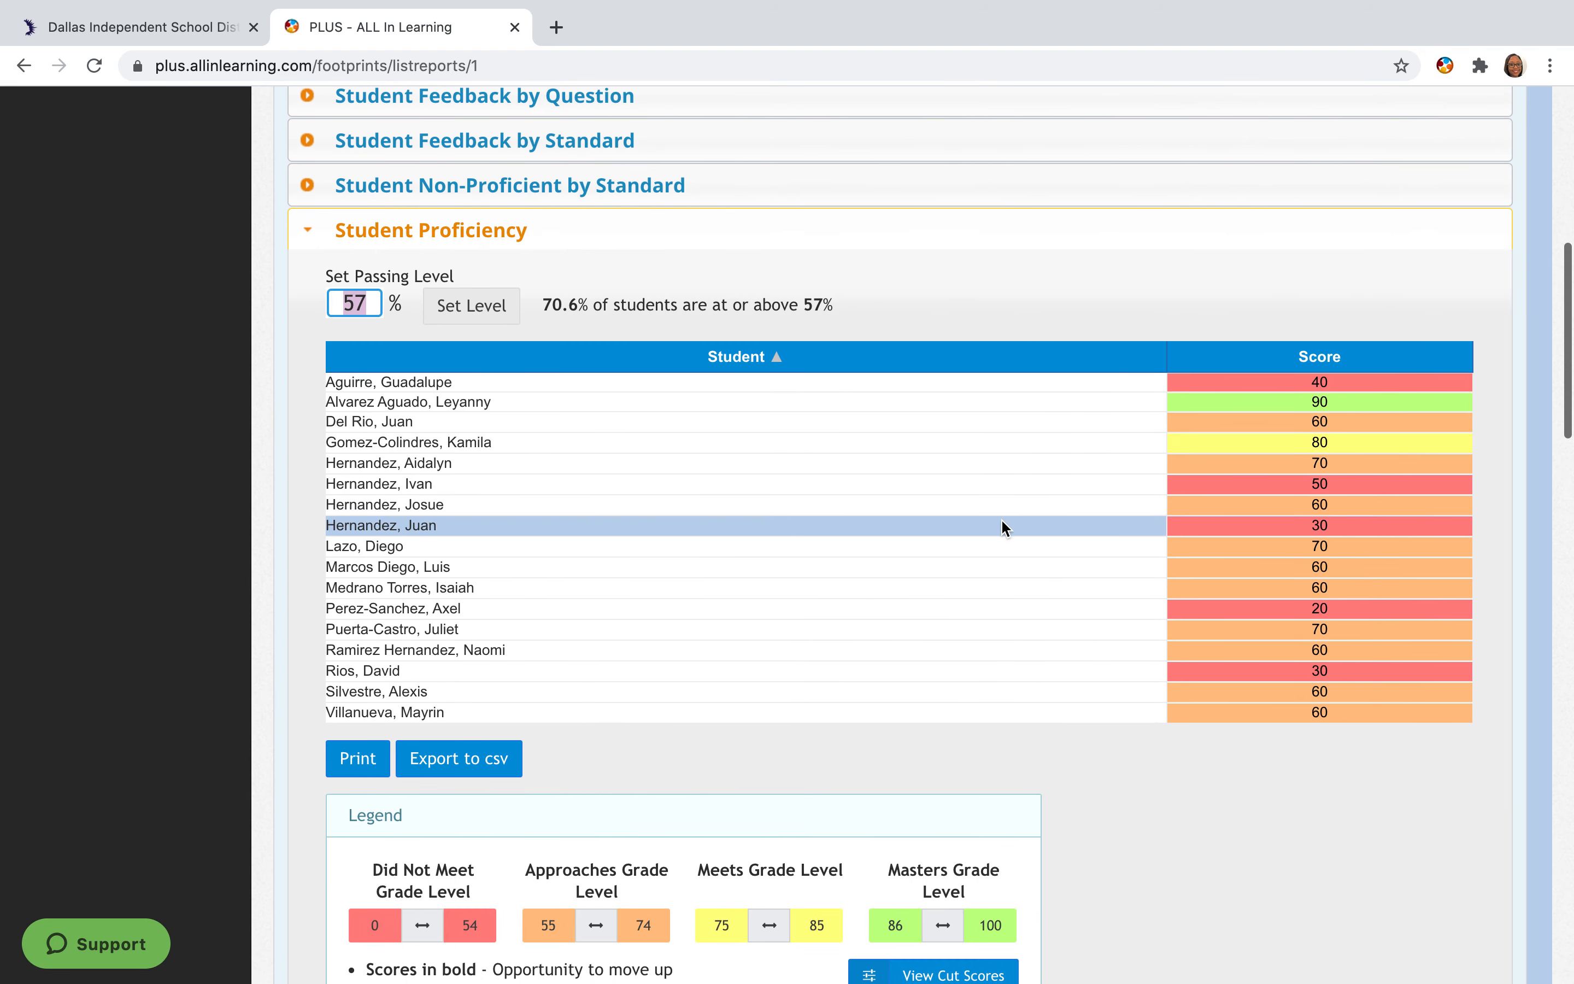
scroll(1003, 514, up, 1)
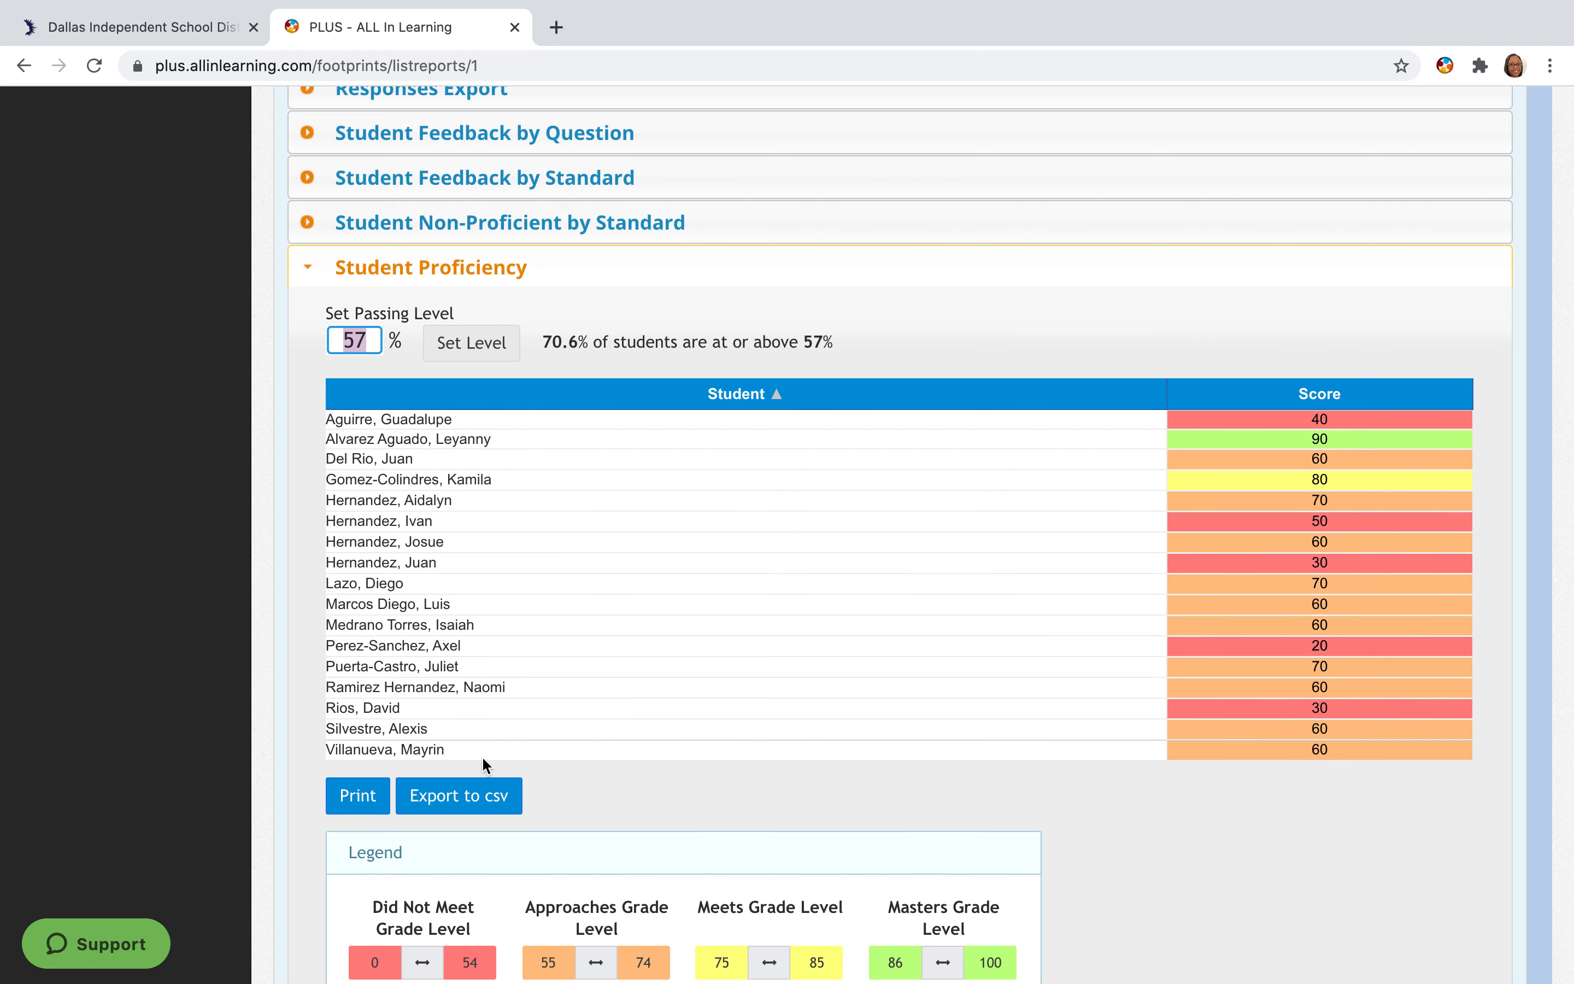
Export the Student Proficiency table to CSV with Student ID and Student Name as identifiers.
click(470, 806)
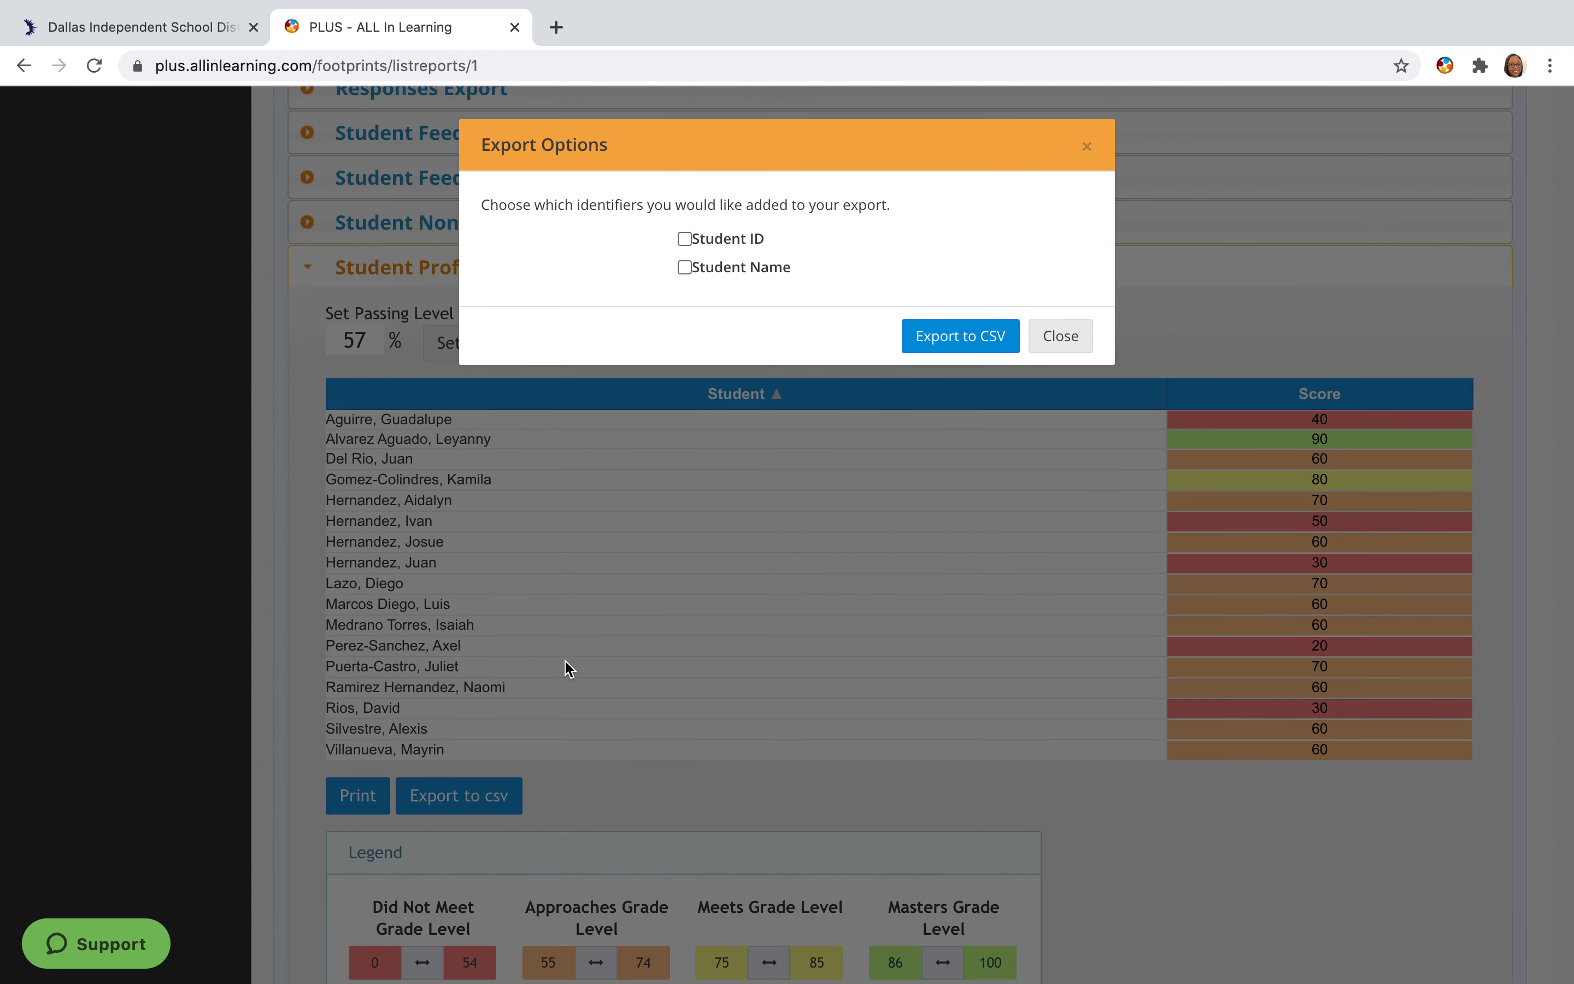
click(684, 240)
click(684, 267)
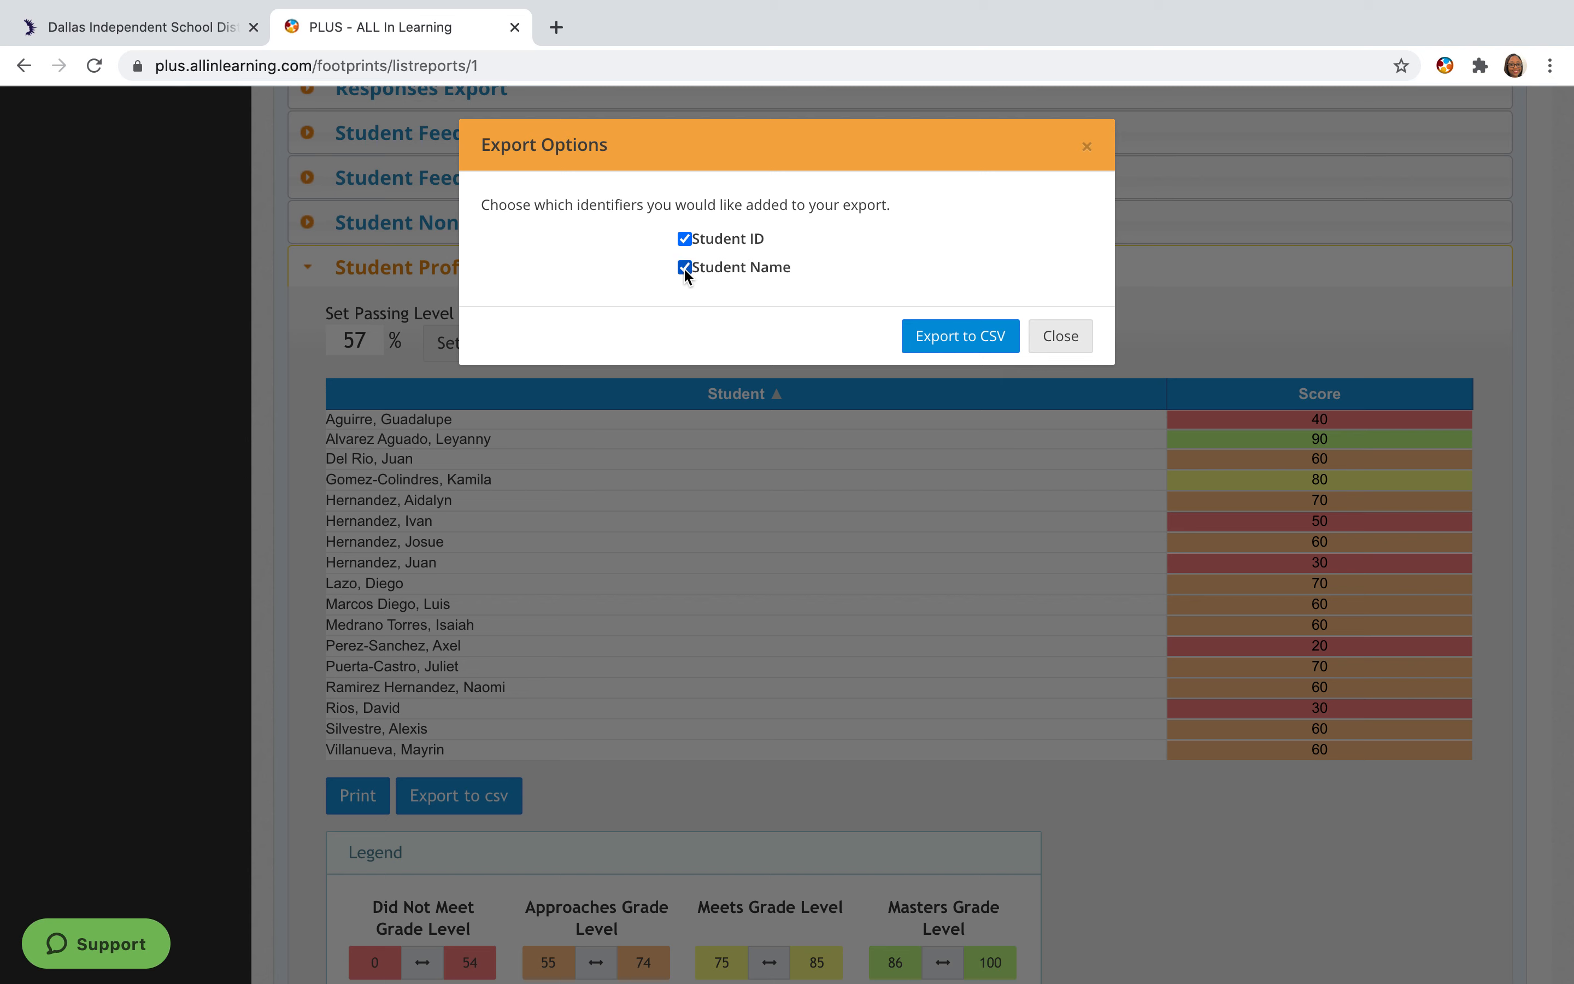
click(948, 350)
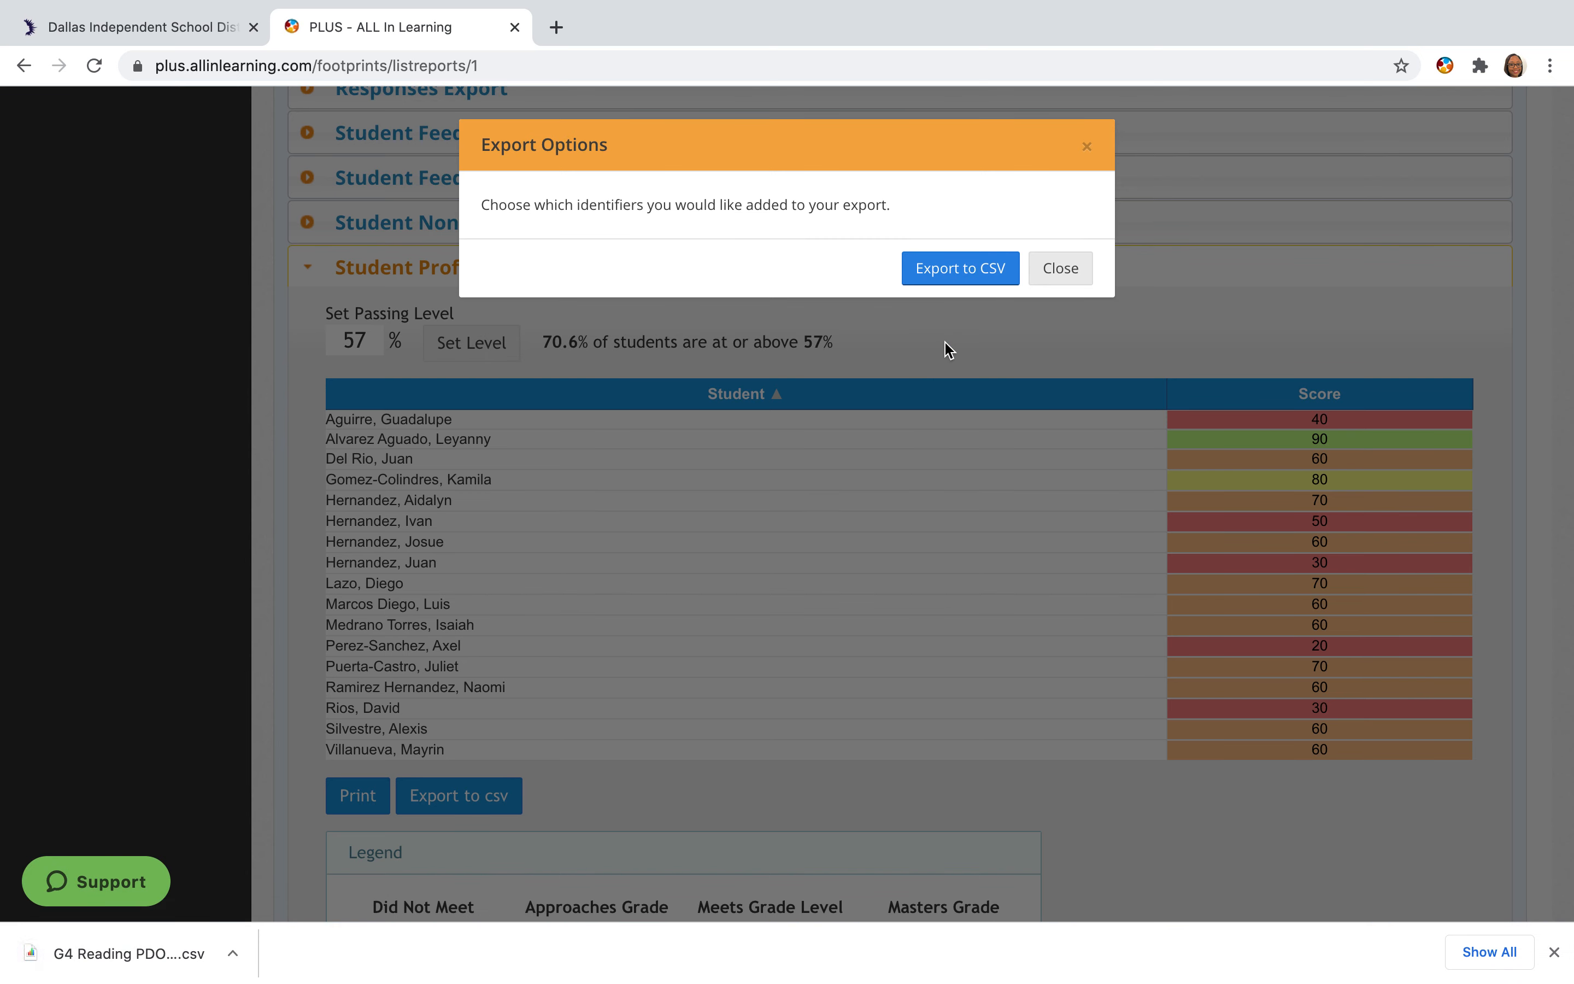
Open the downloaded CSV in Numbers and copy all student rows with ID, name and score, excluding the header row.
click(123, 954)
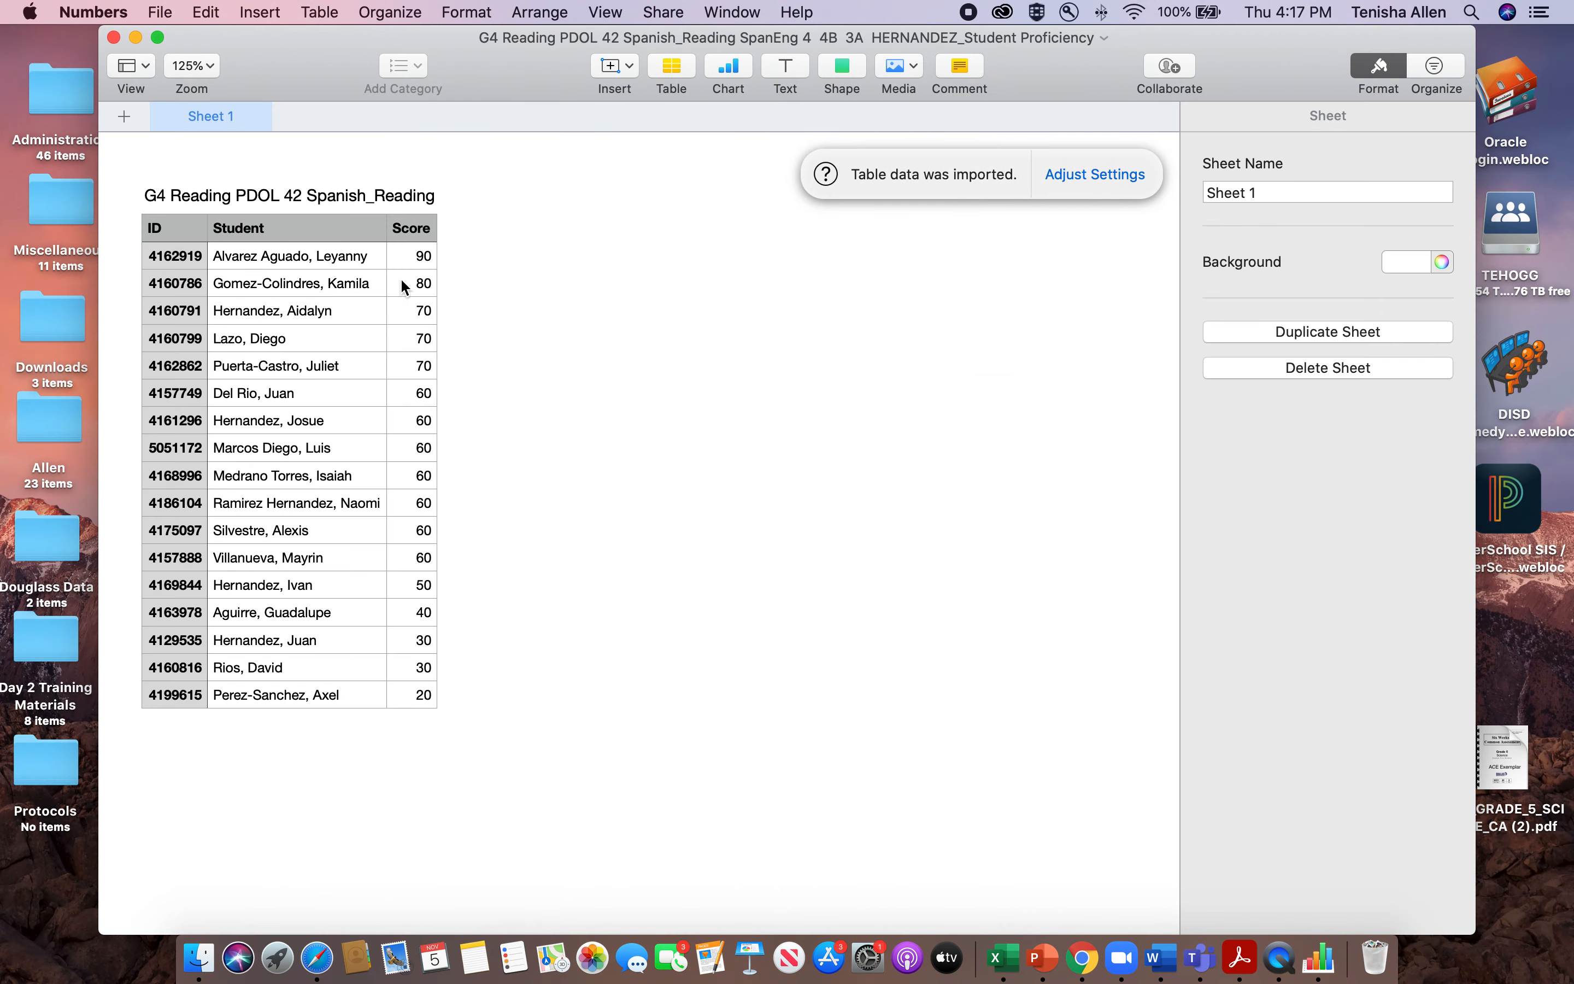
scroll(300, 407, down, 1)
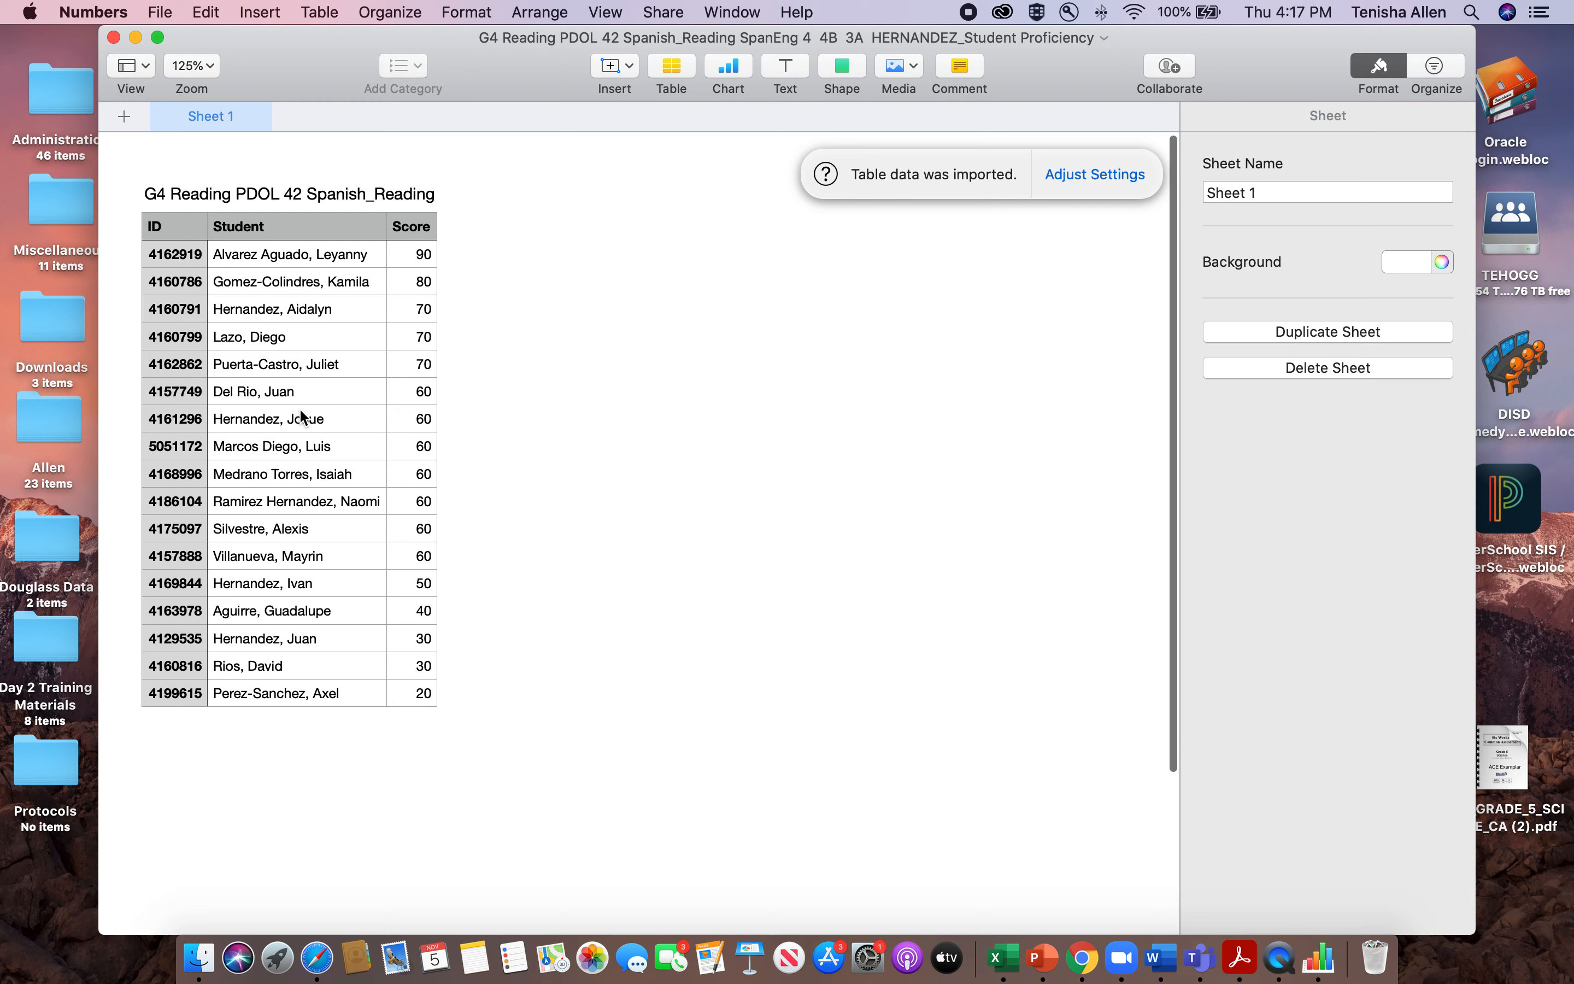
scroll(298, 407, down, 1)
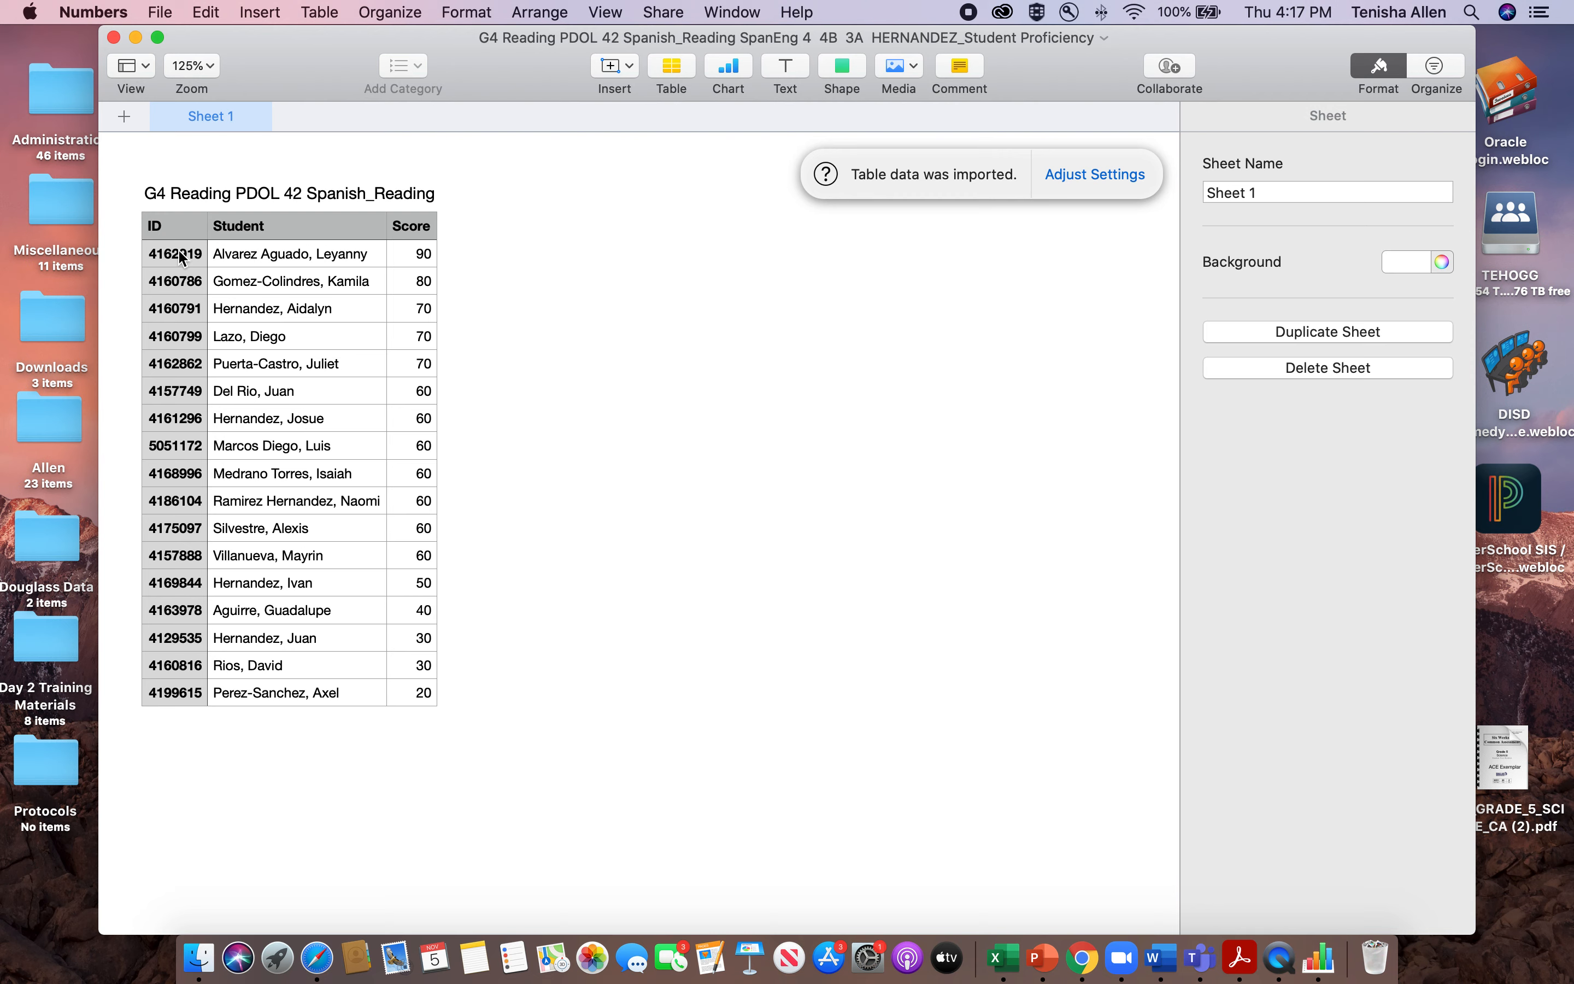
scroll(183, 258, down, 1)
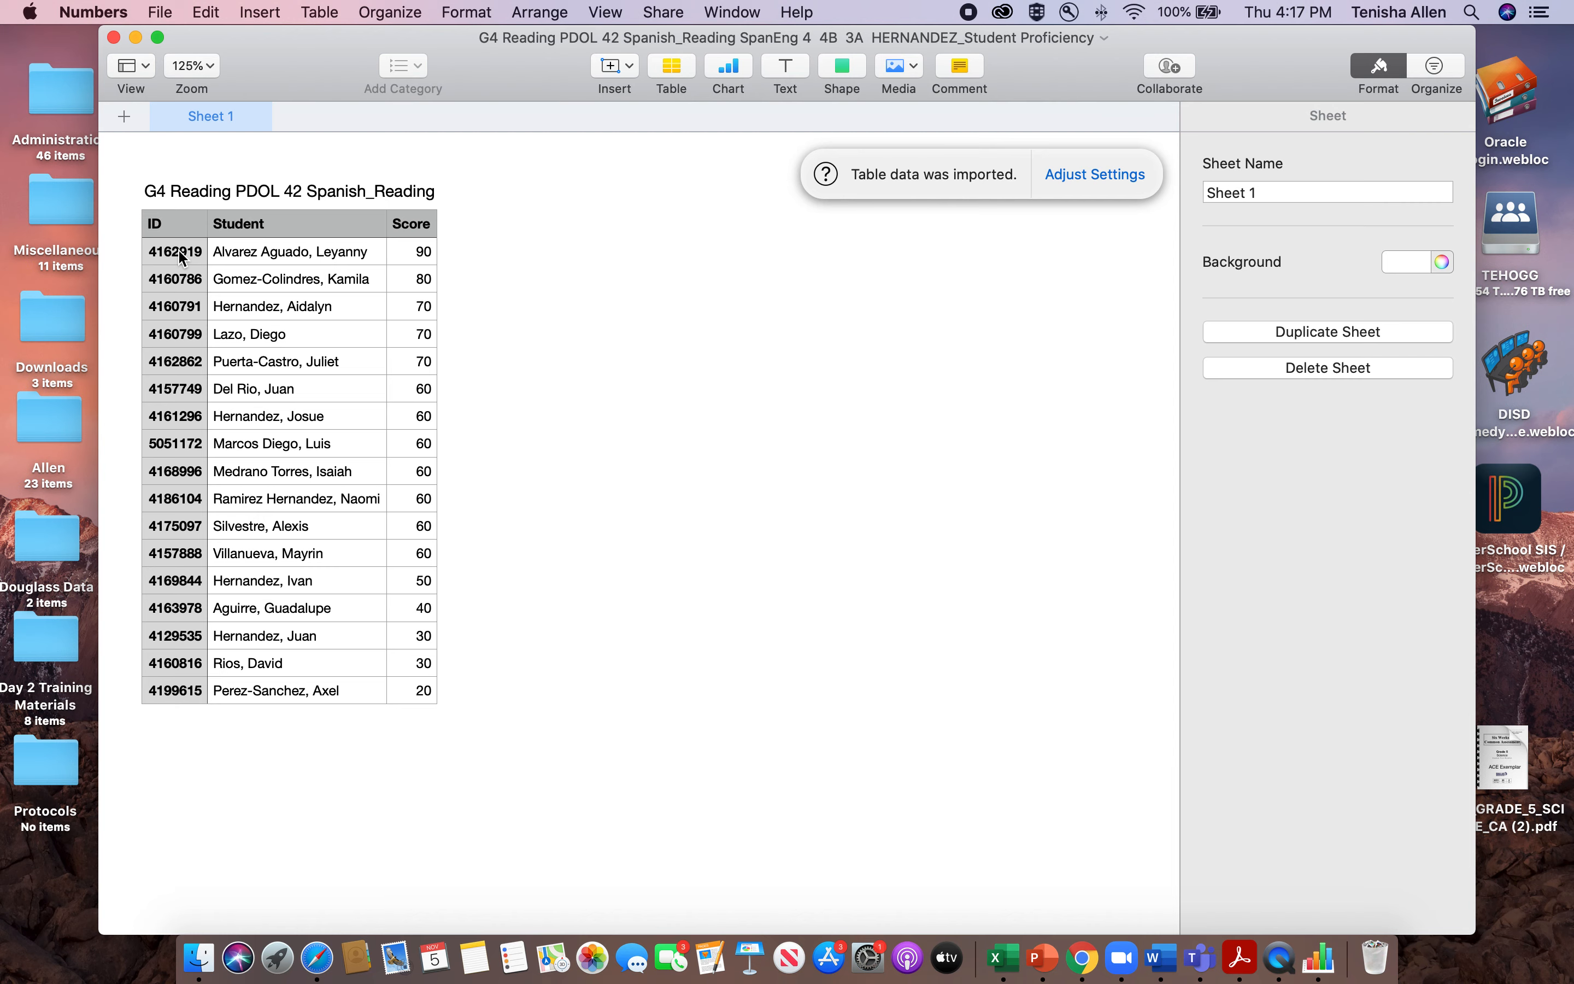
scroll(182, 259, down, 1)
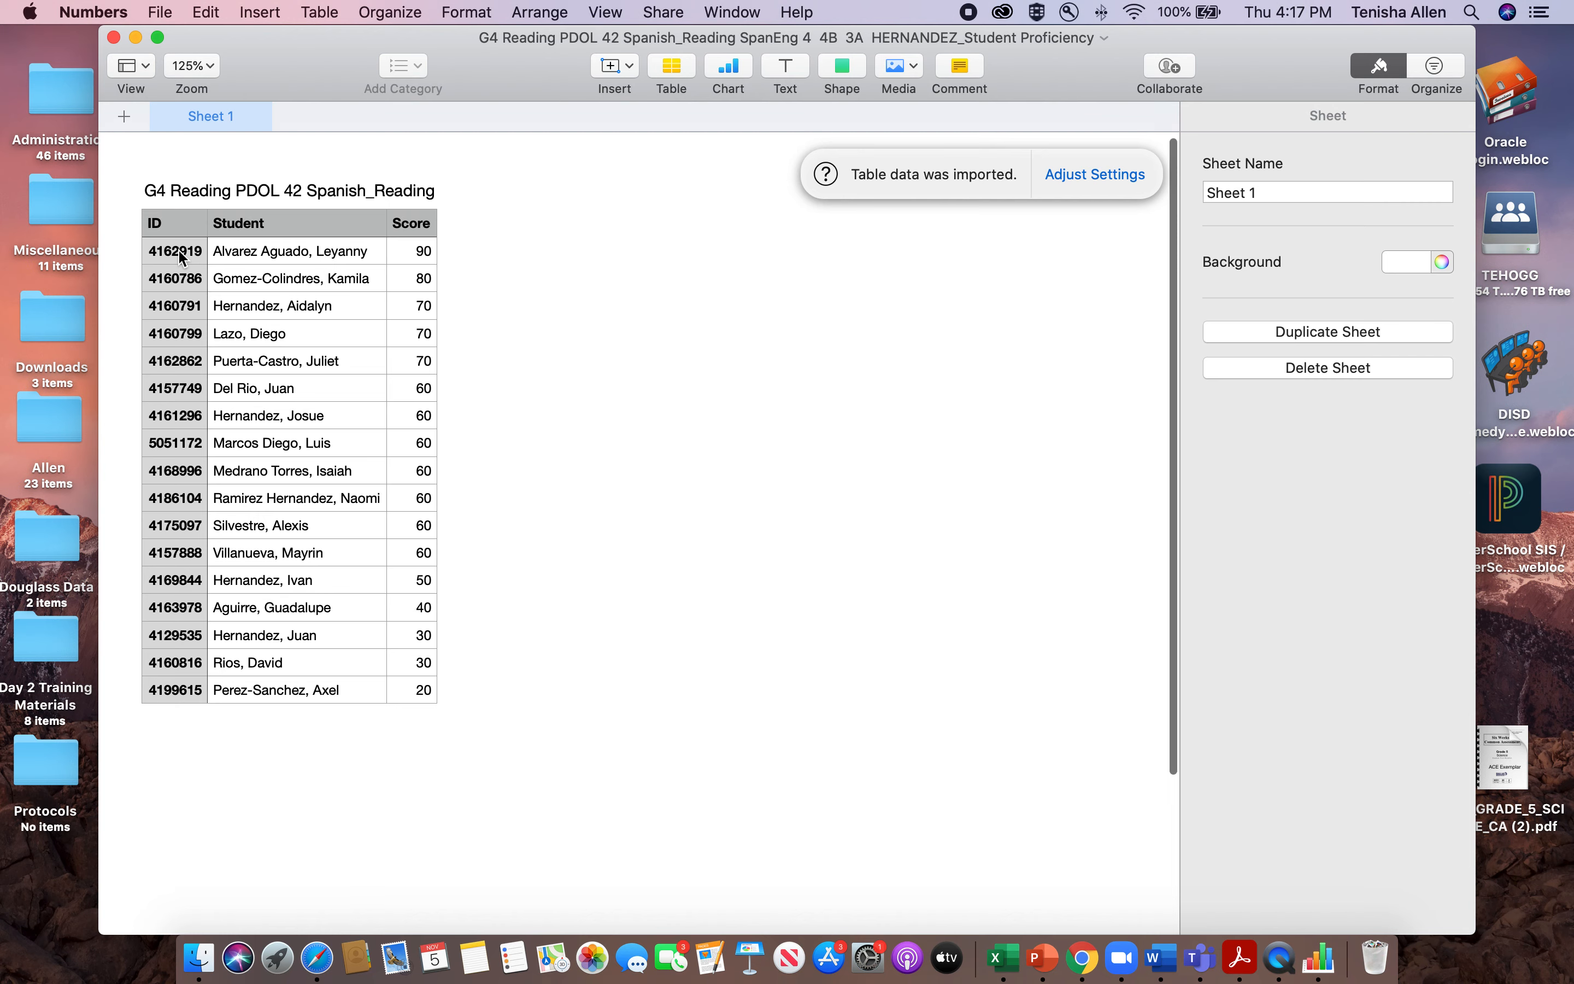
drag(182, 258, 430, 694)
right_click(345, 642)
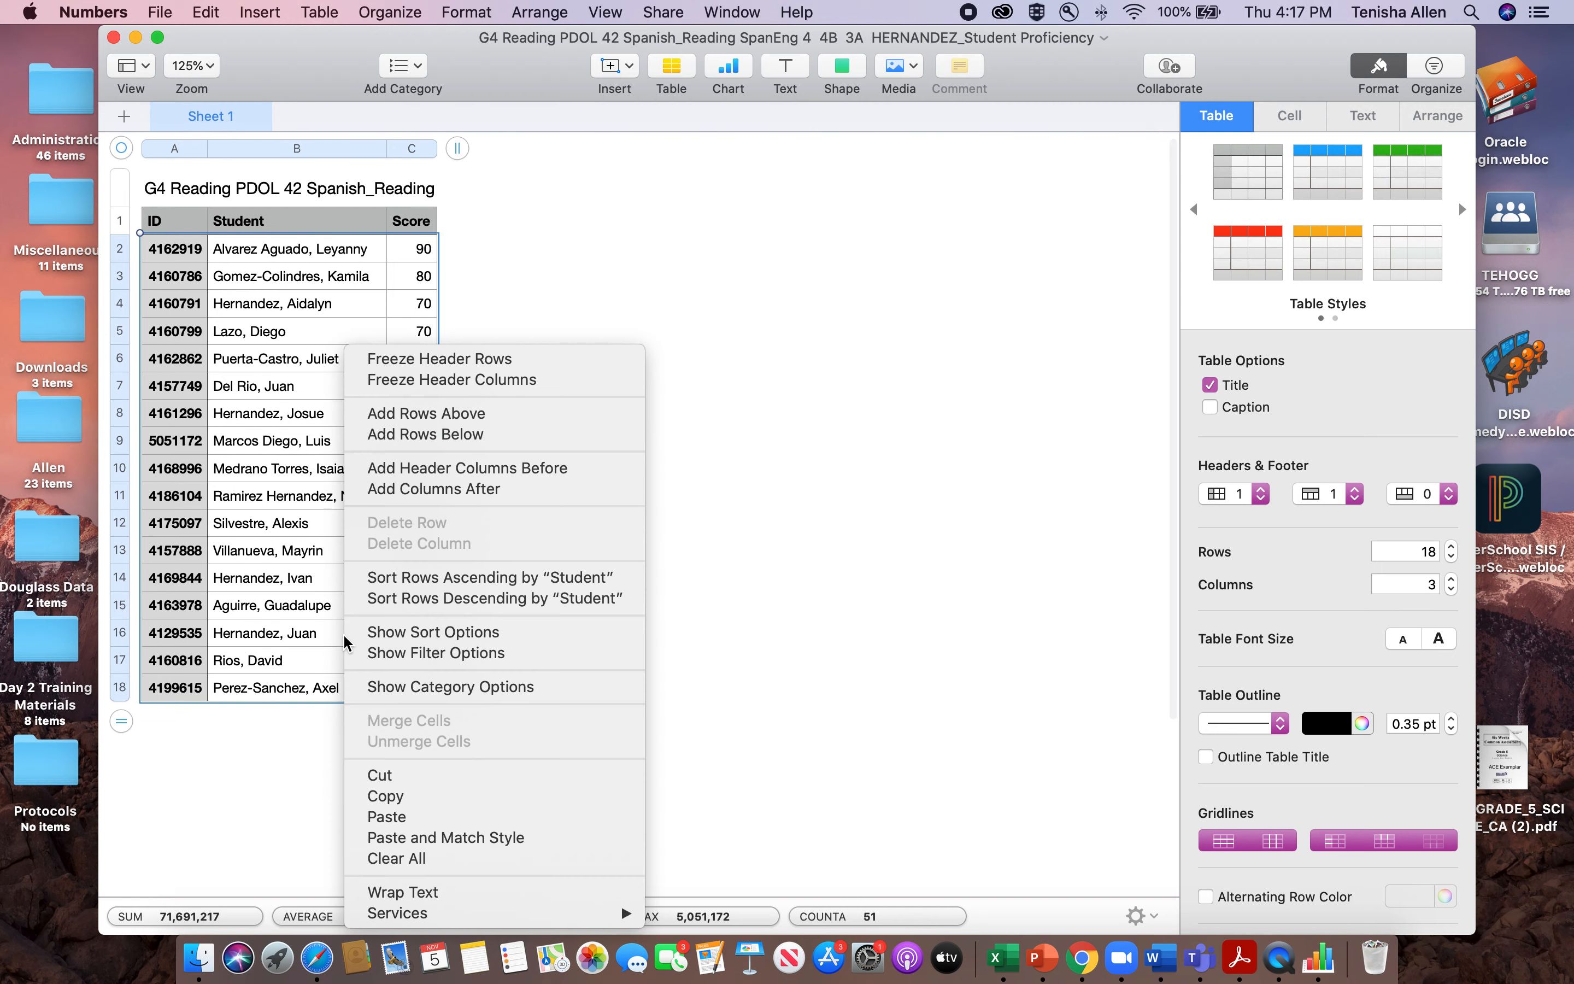
click(411, 796)
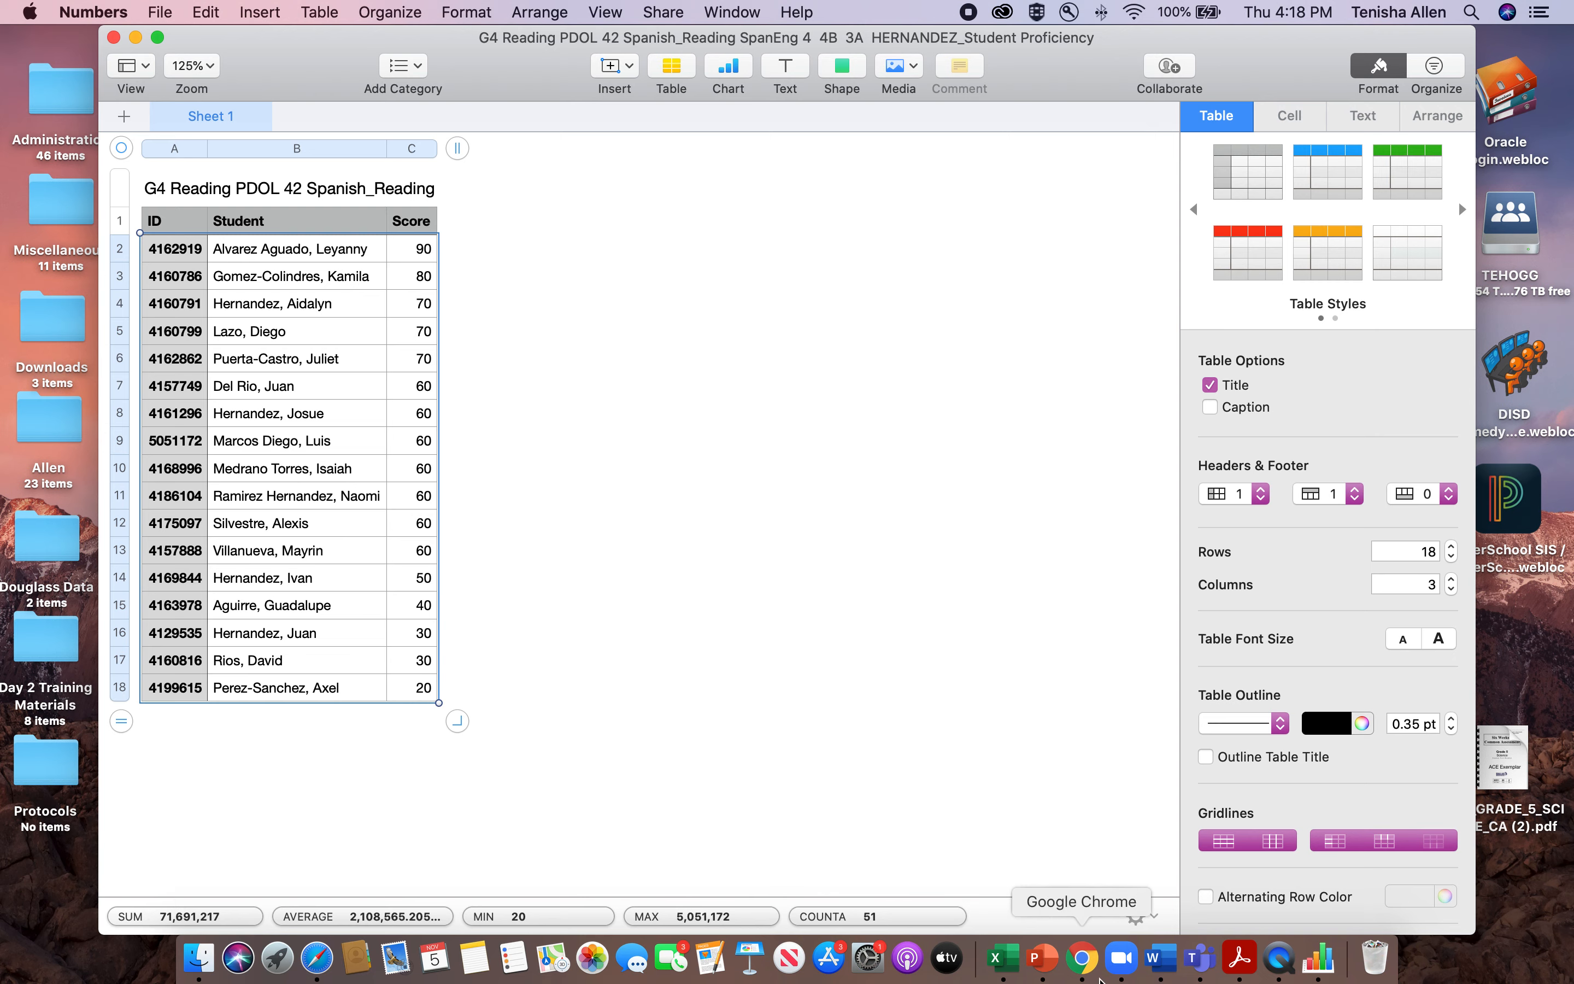
Switch to Chrome, go to Google Drive and open the spreadsheet Blair ES Template Daily DOL Student Work Huddles SW2.
click(1082, 958)
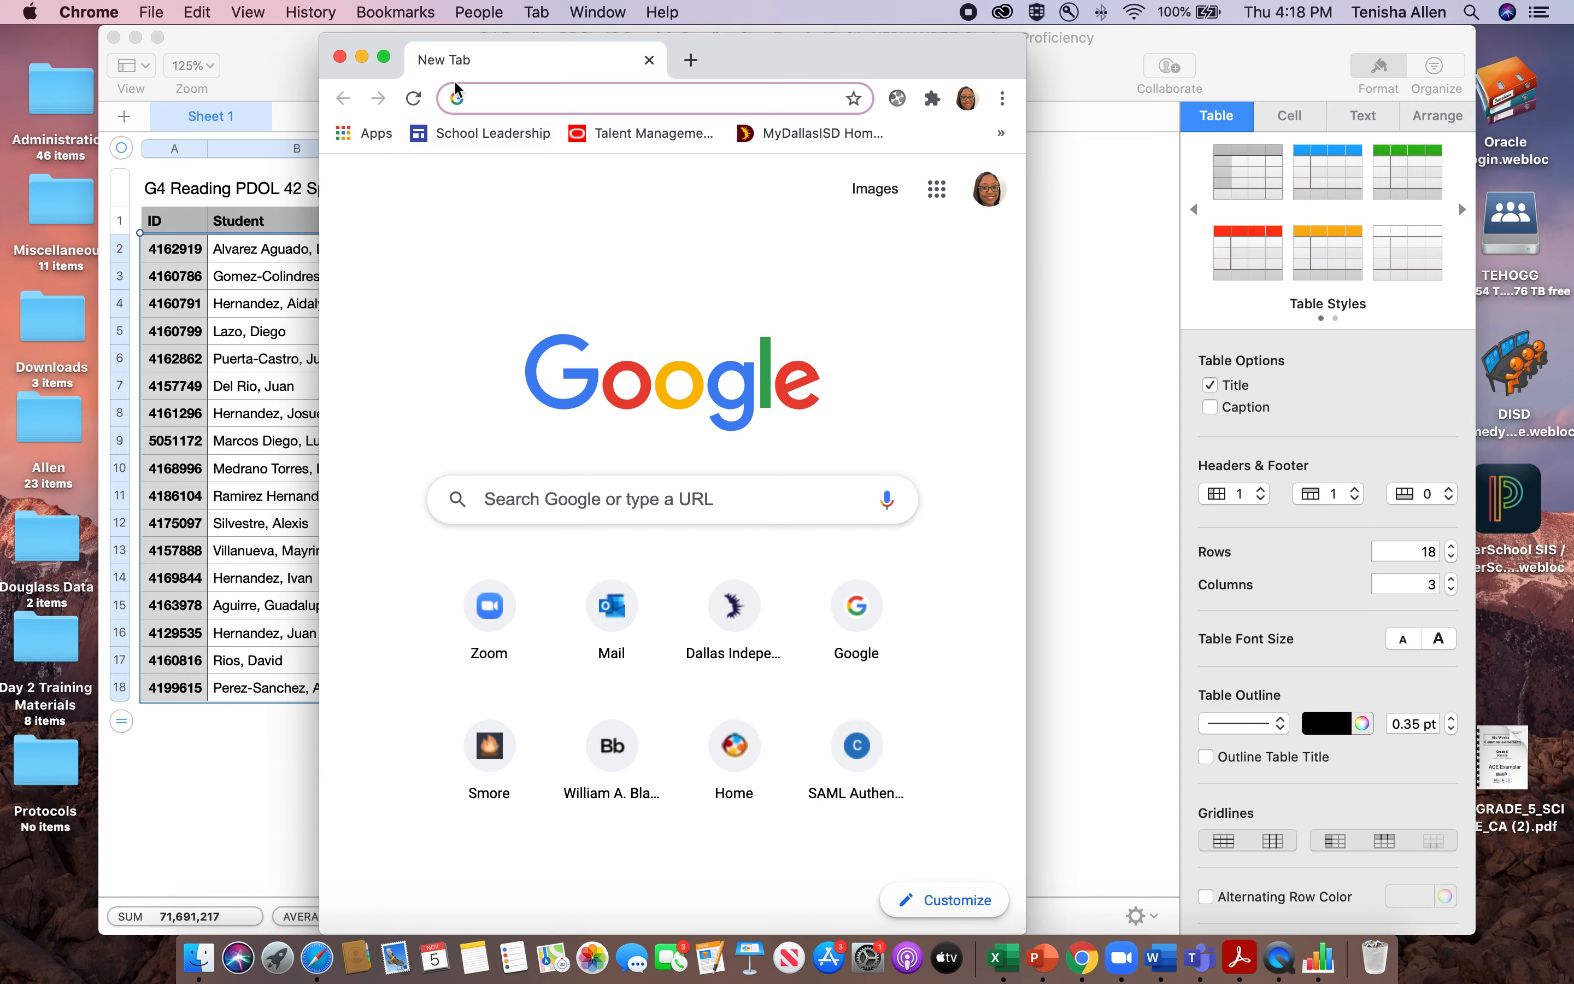
click(385, 58)
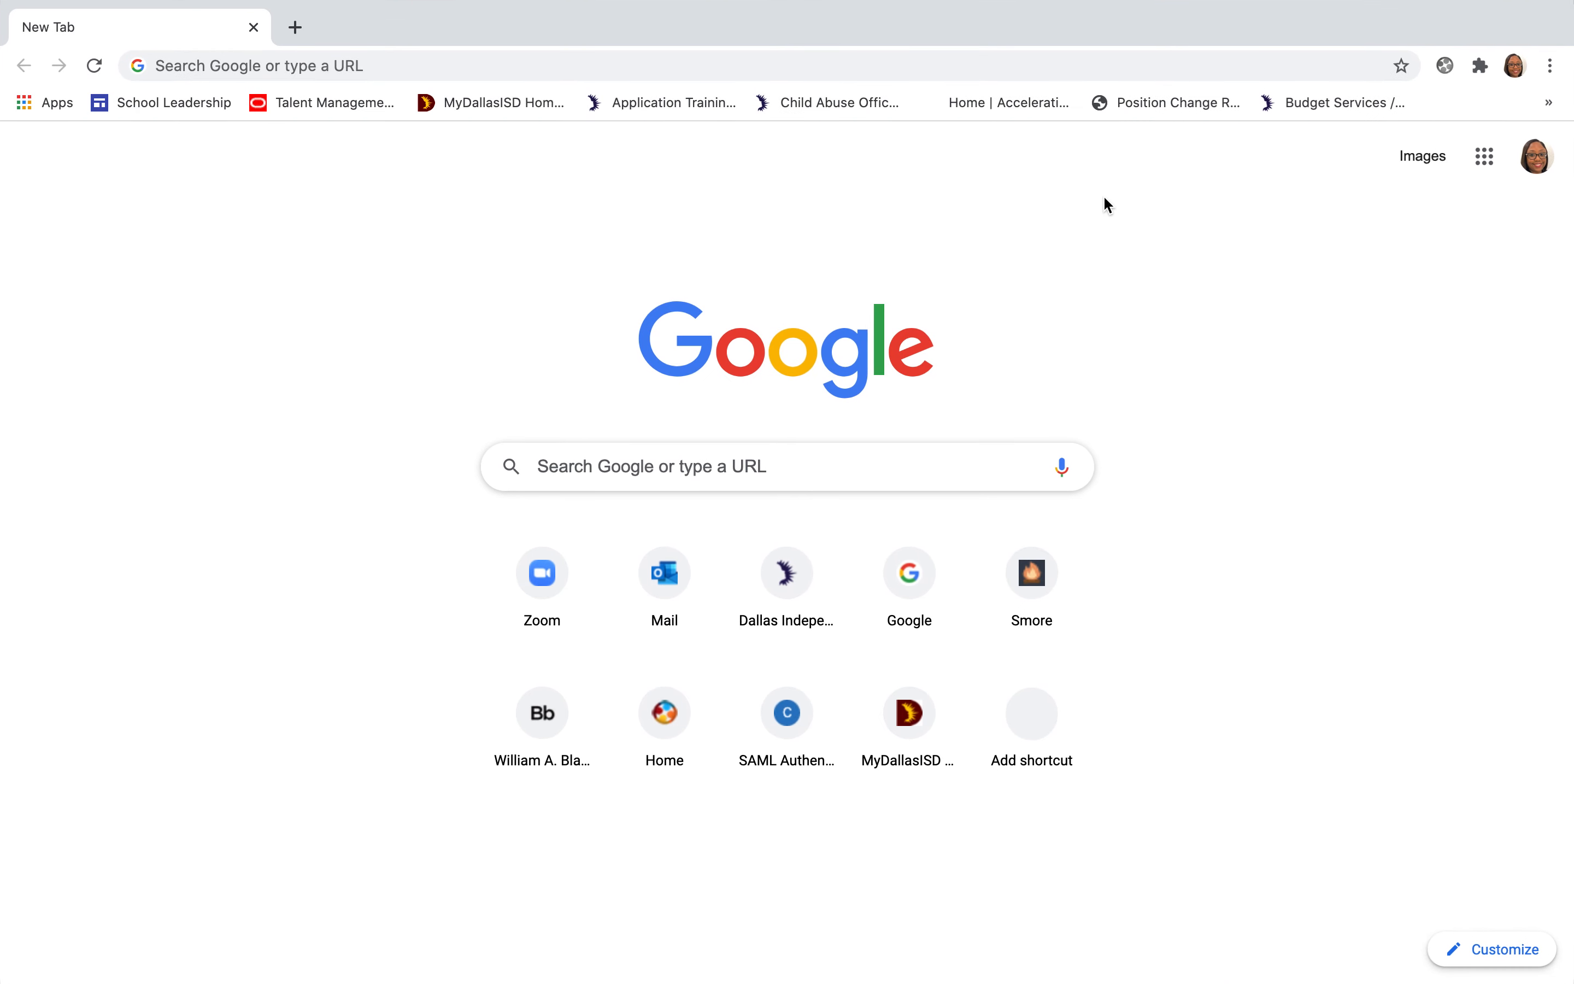
click(1483, 160)
click(1378, 560)
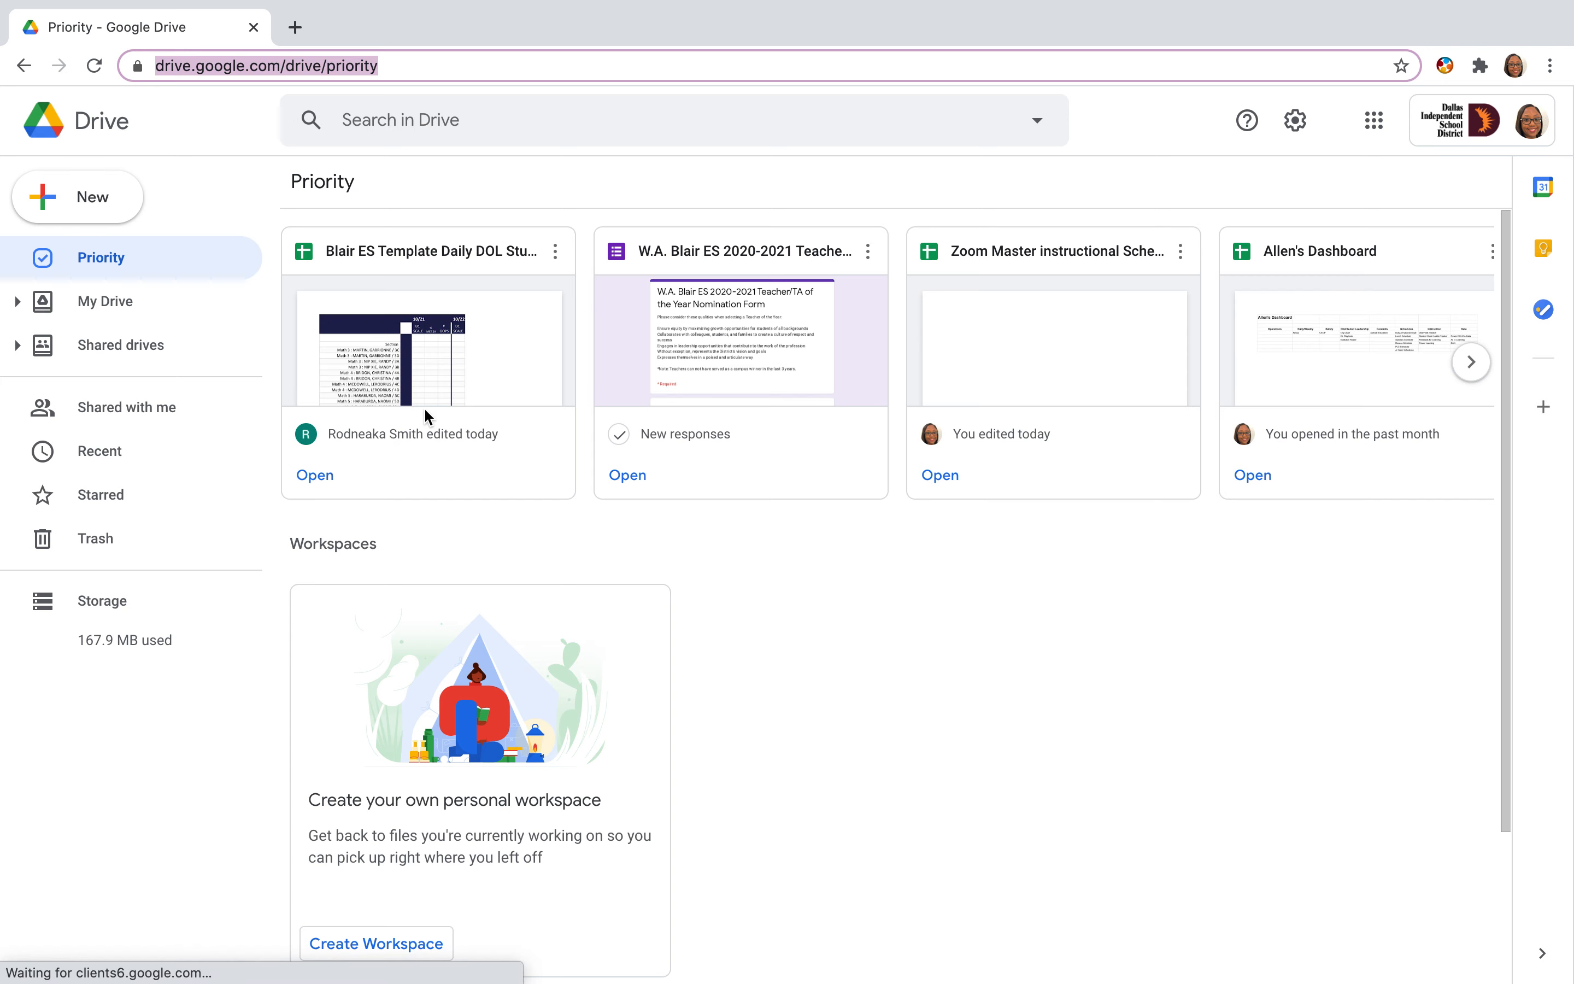
click(449, 448)
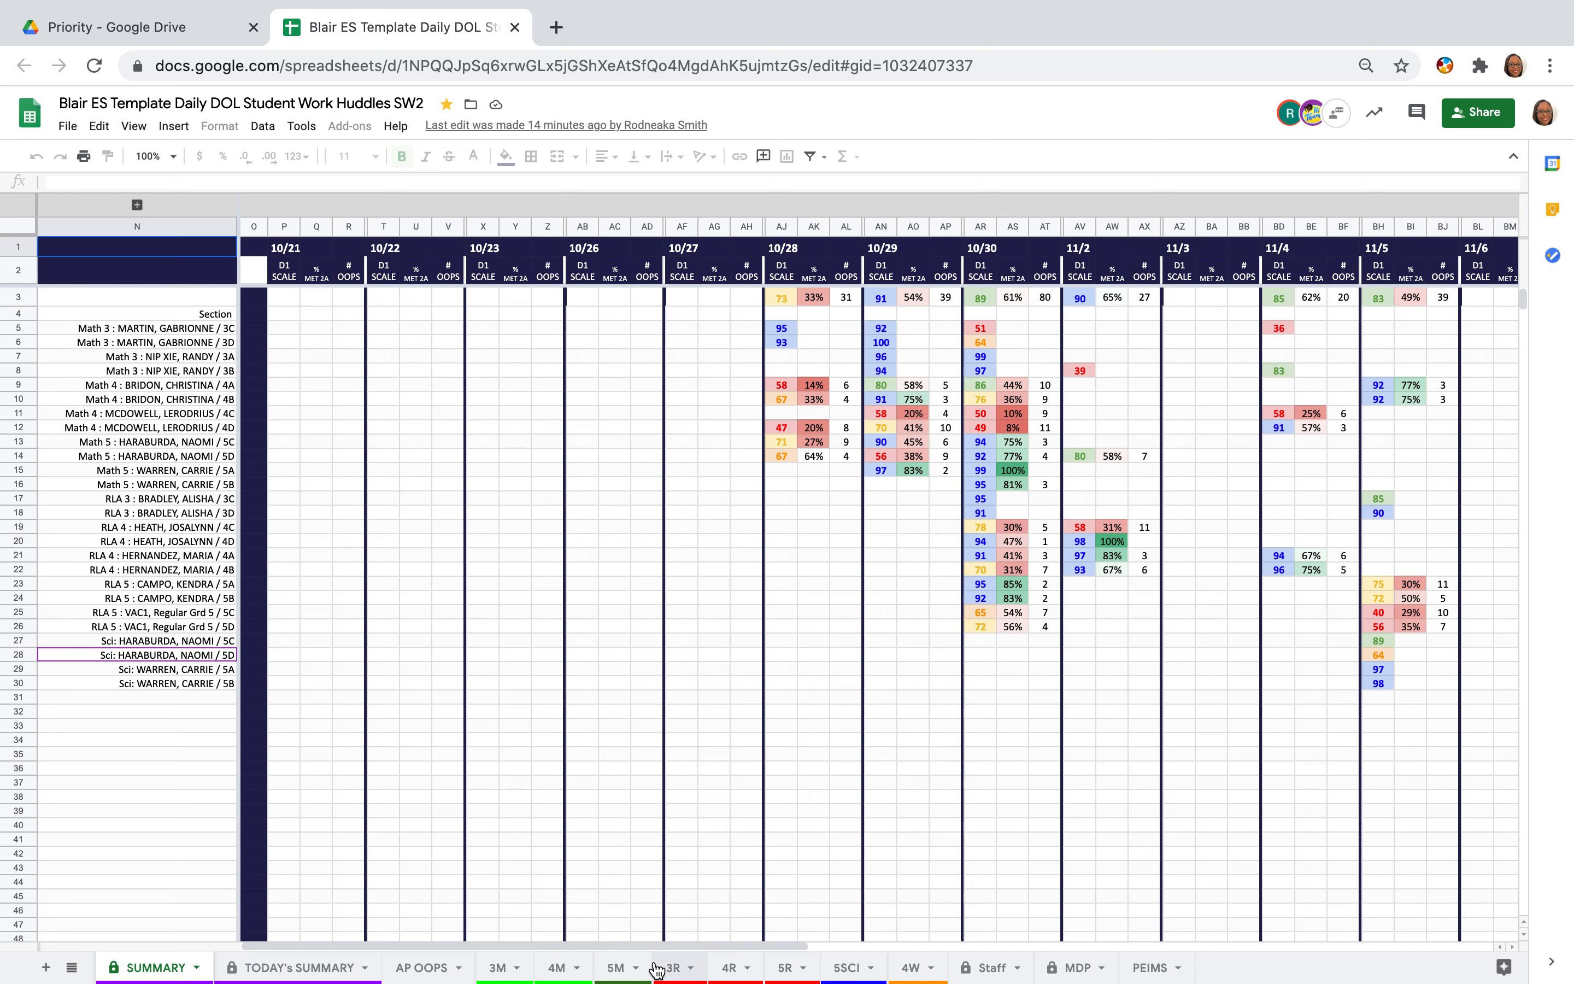
Paste the copied student rows into the 4R sheet under November 5 starting at cell FR3, and open the SUMMARY sheet.
click(729, 970)
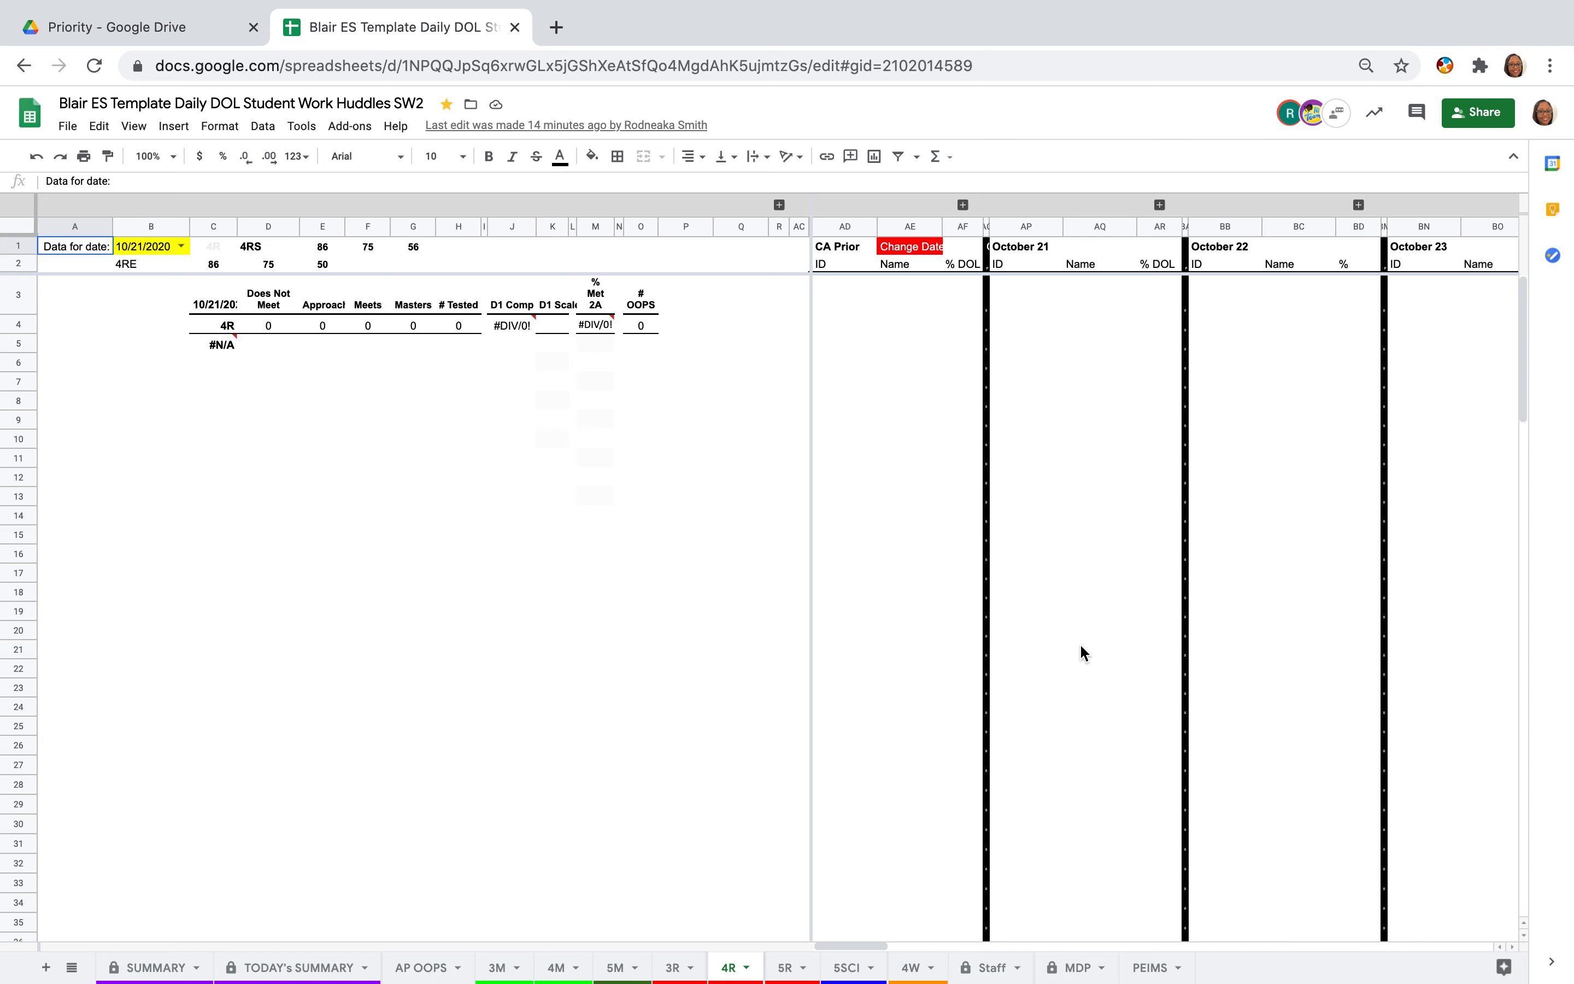
click(884, 949)
drag(883, 949, 889, 949)
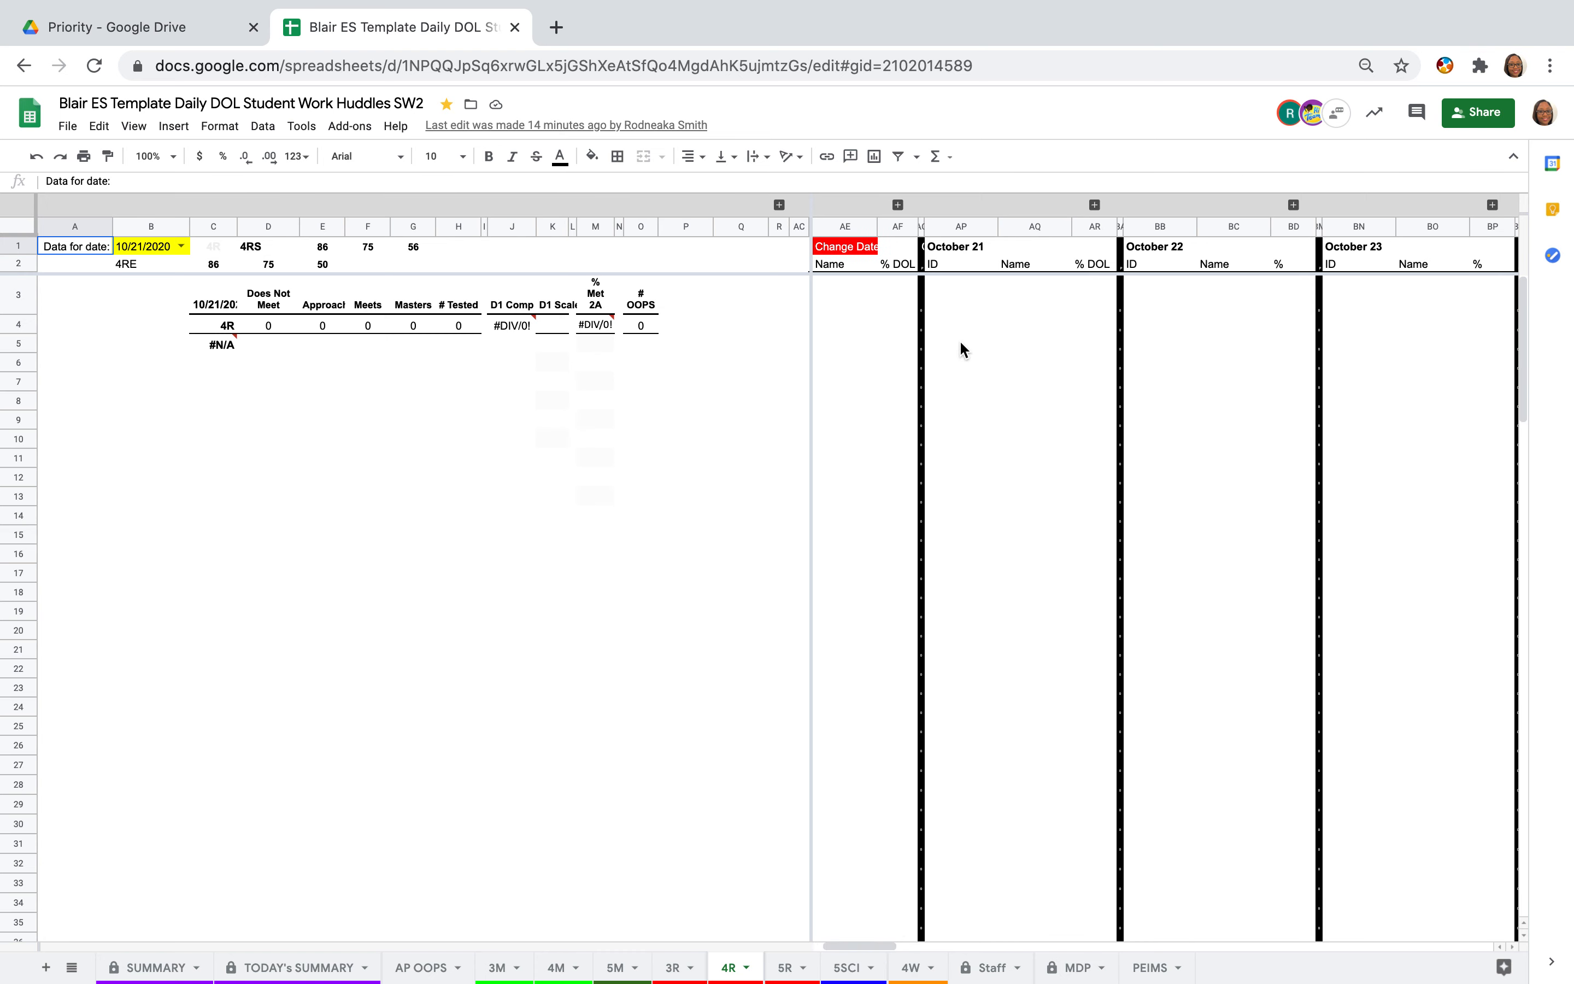
drag(858, 947, 1066, 953)
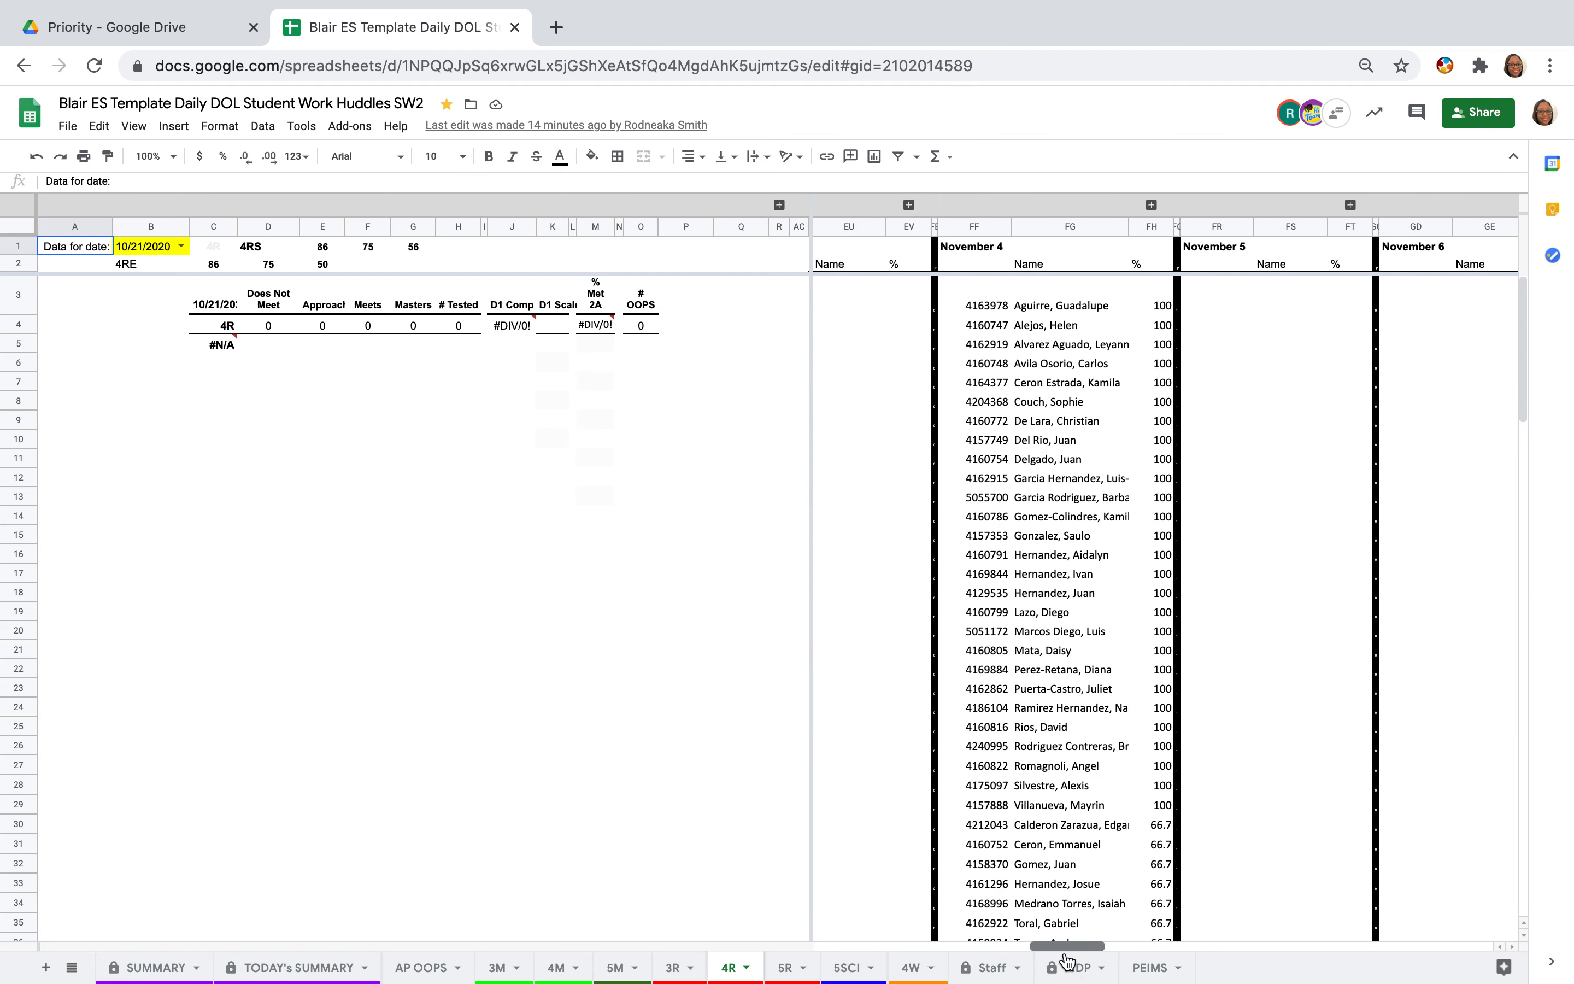
scroll(1272, 467, down, 5)
scroll(1269, 527, right, 1)
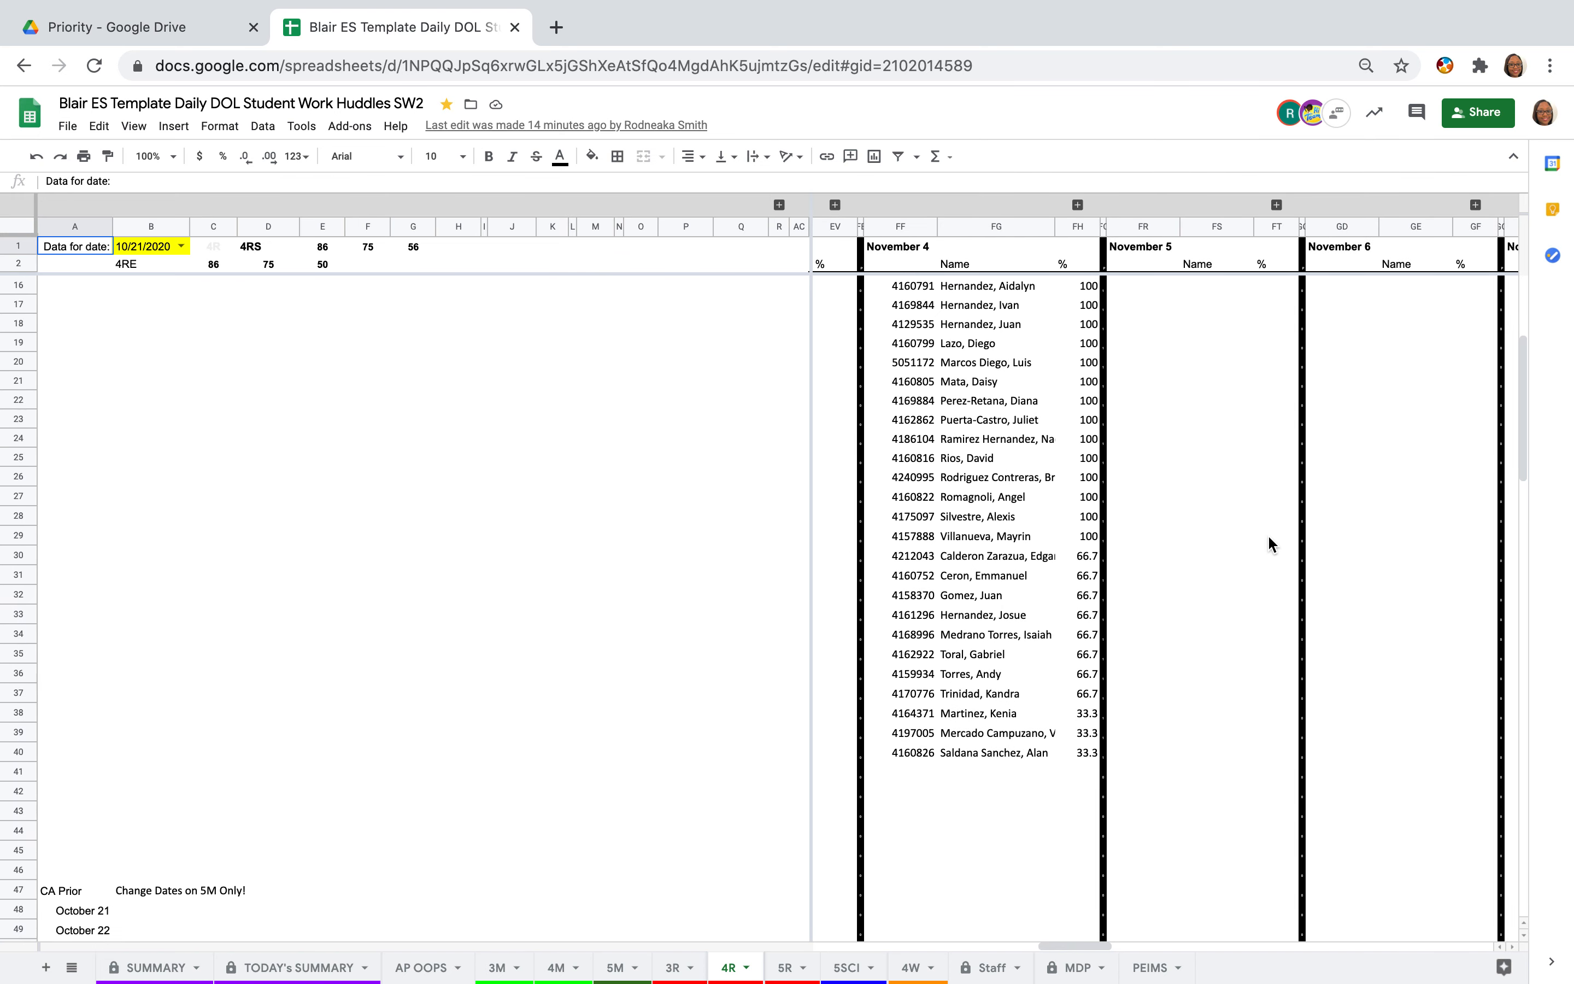
scroll(1267, 534, up, 5)
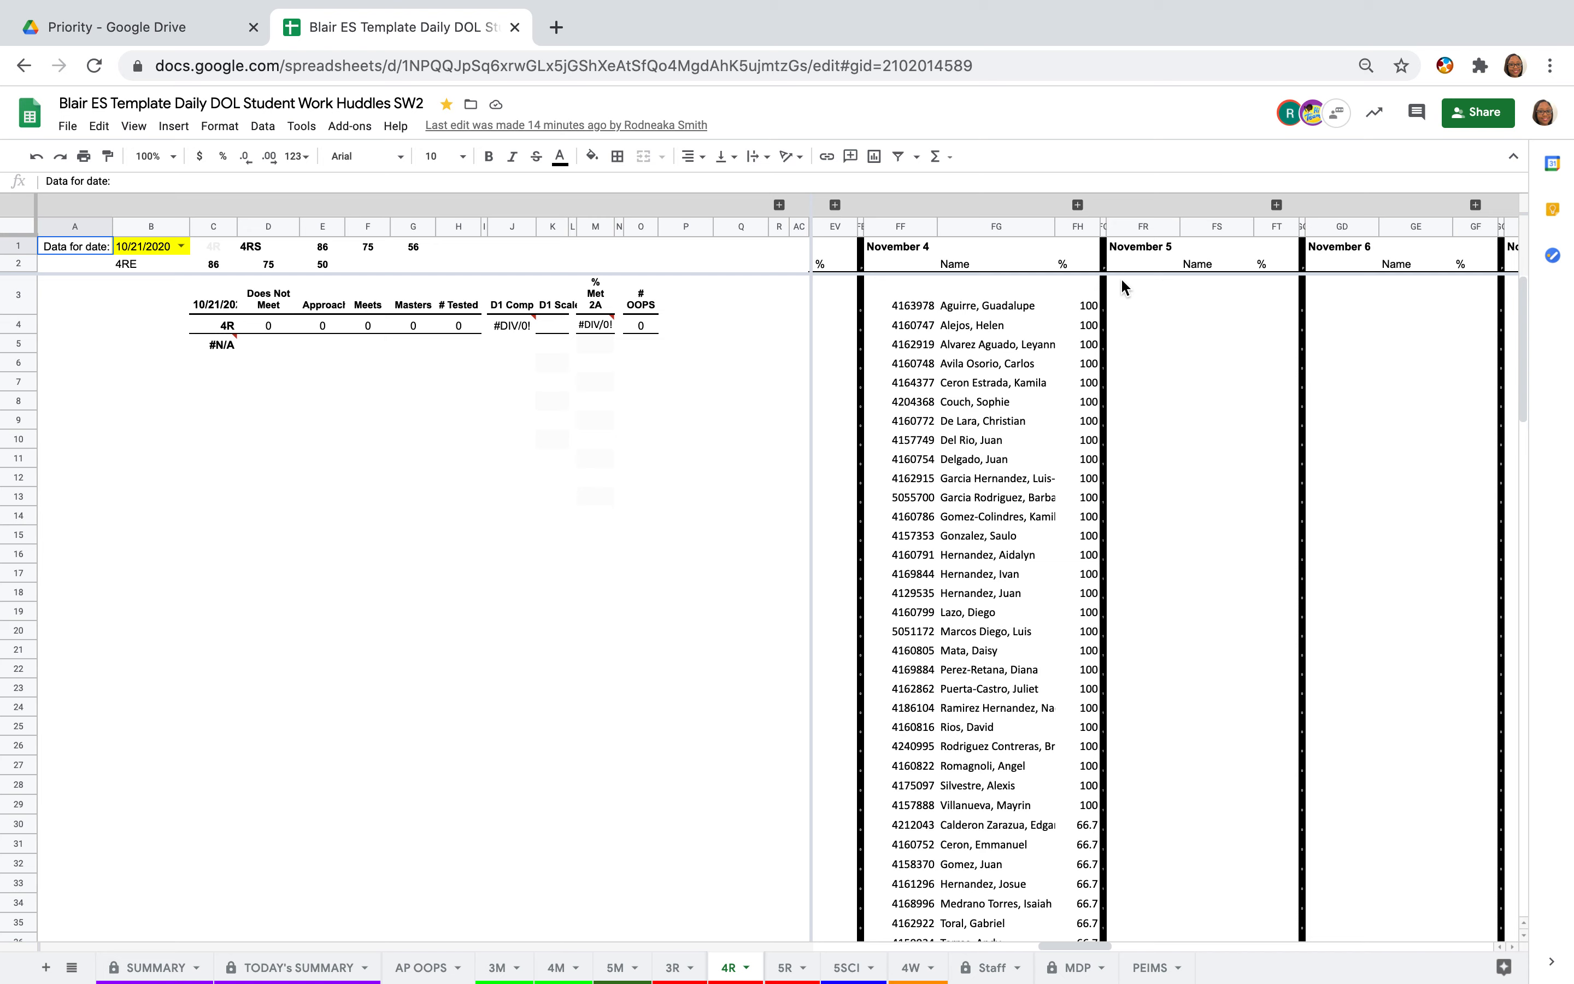
click(1122, 282)
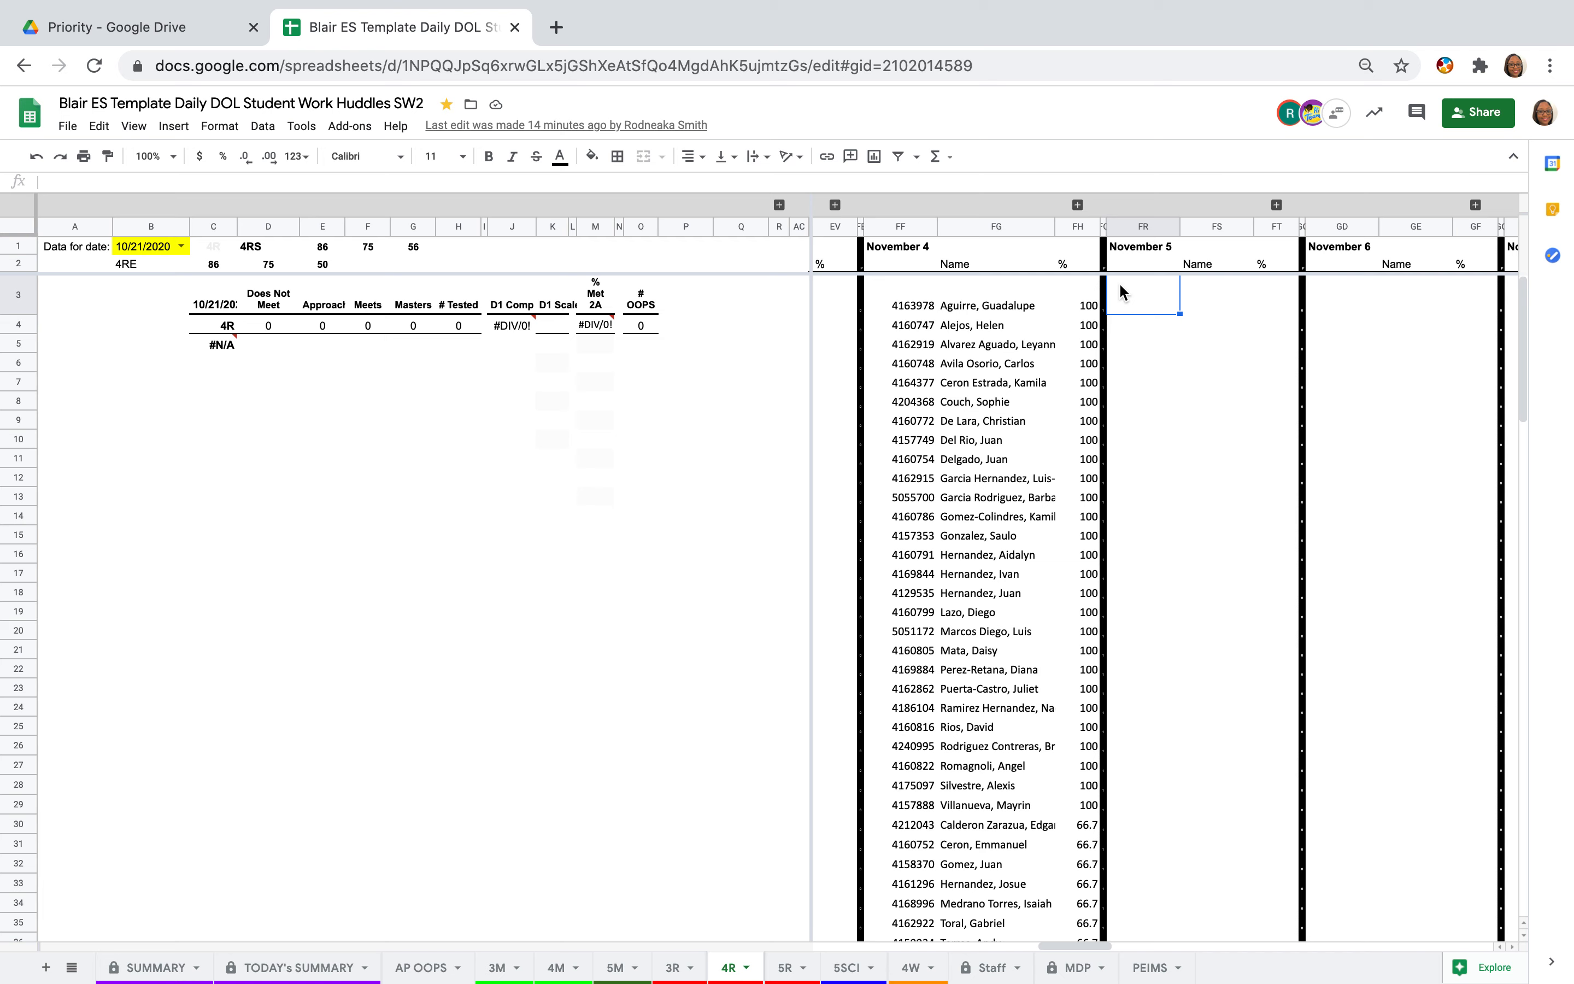
right_click(1122, 292)
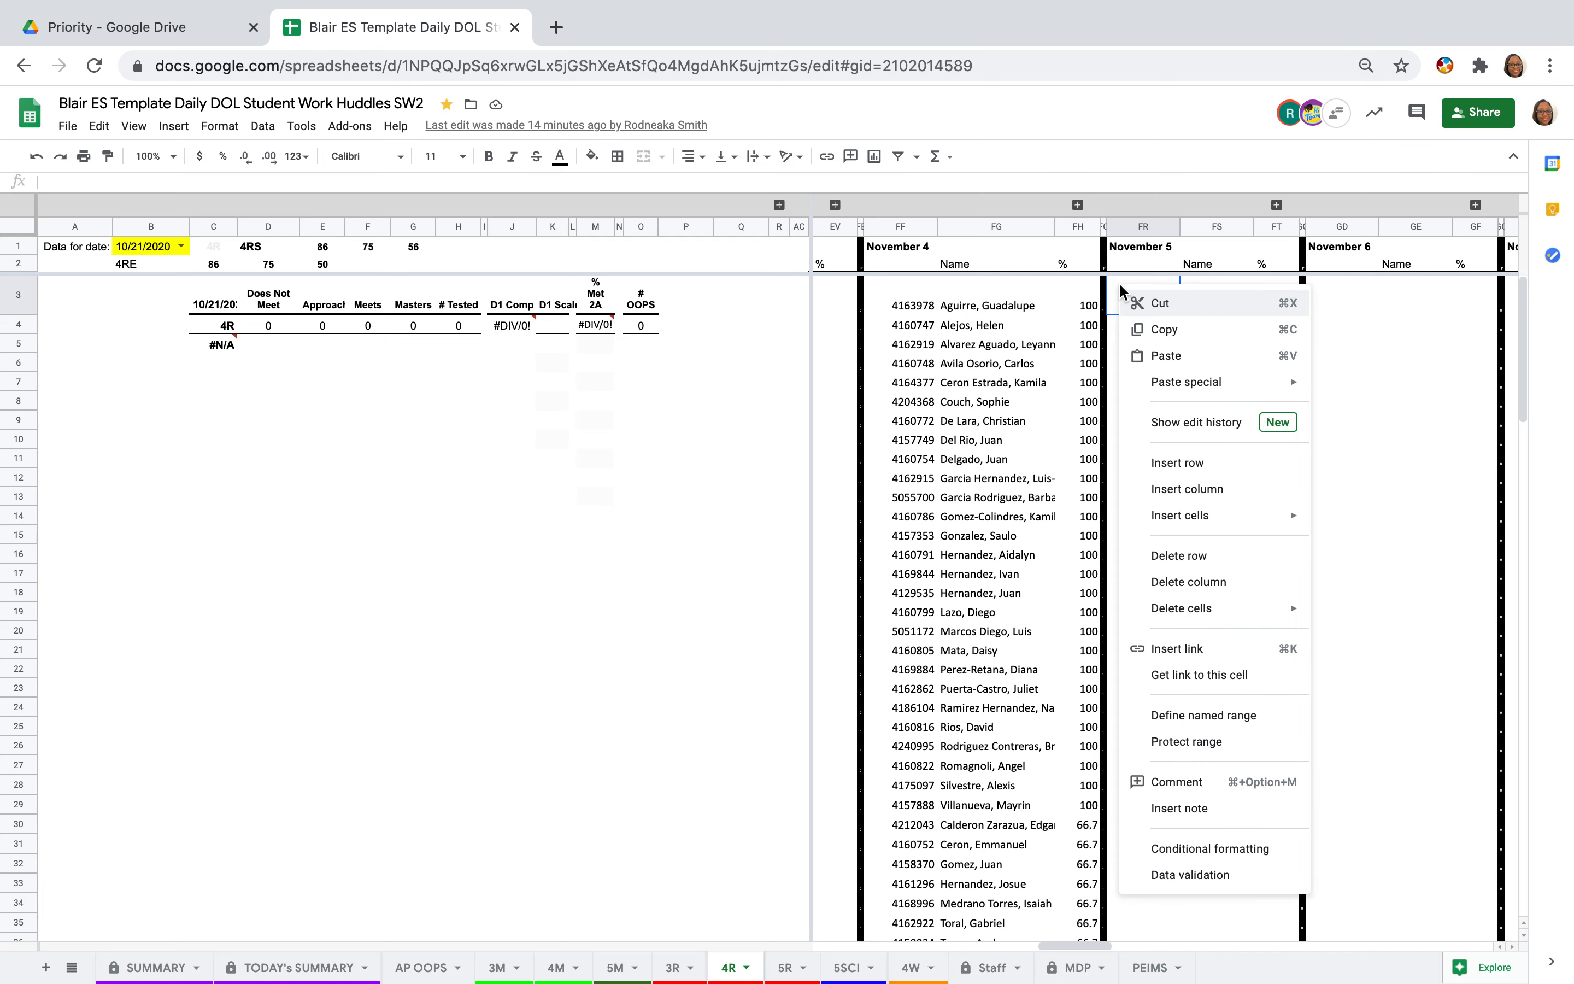
click(1166, 356)
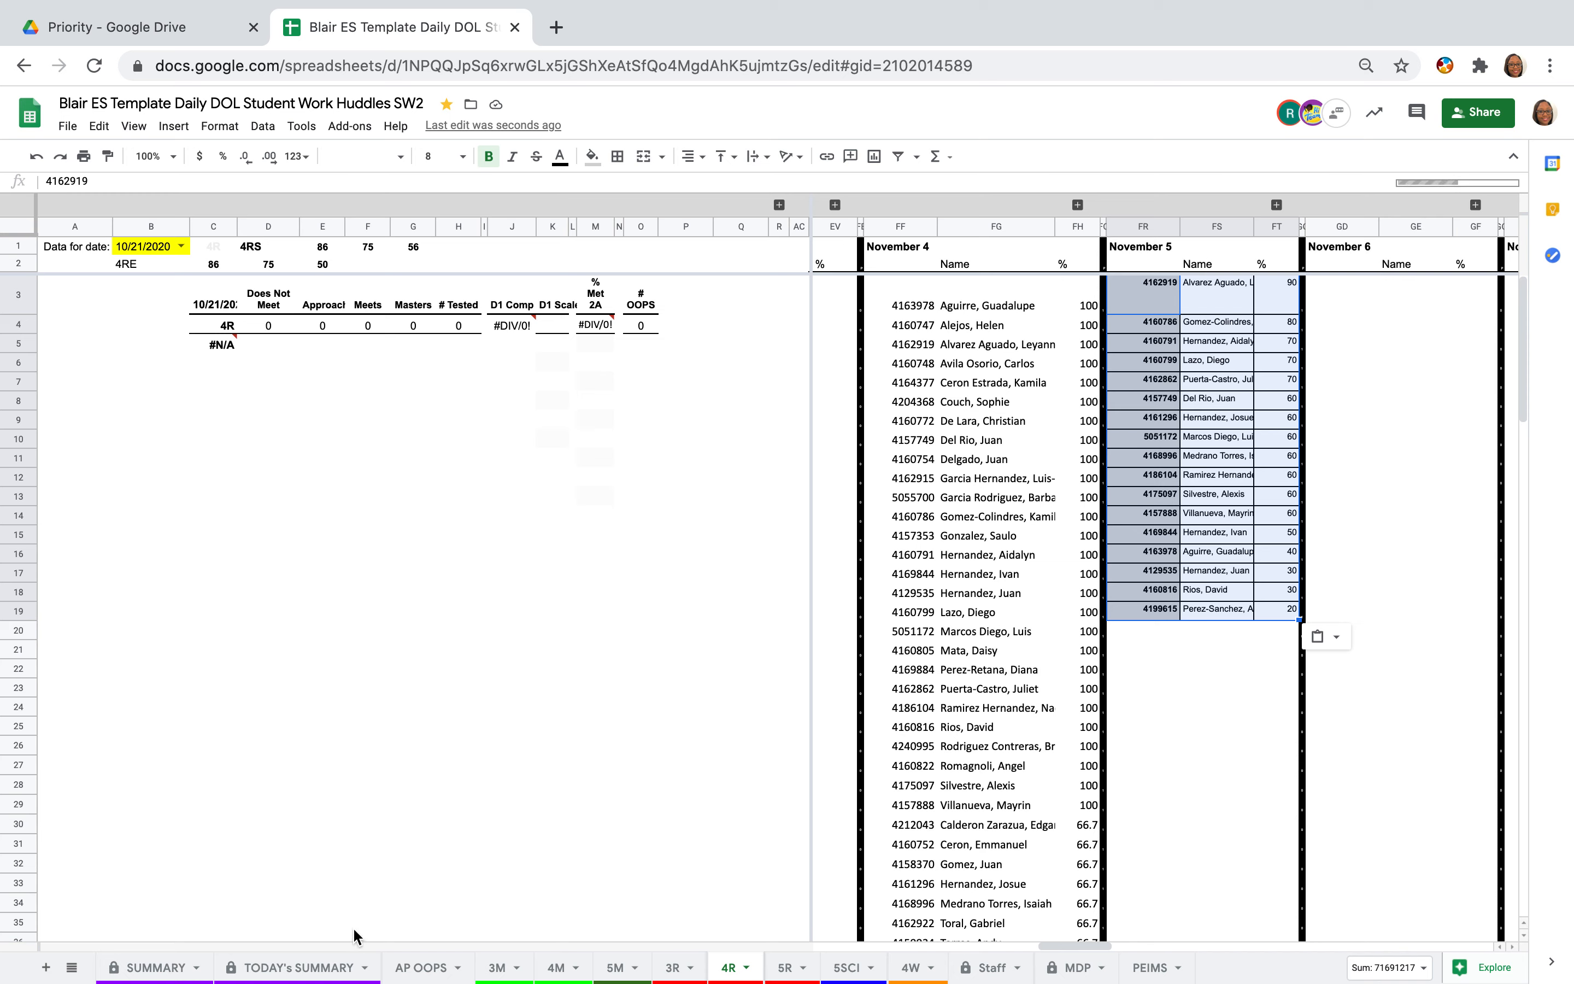
click(138, 974)
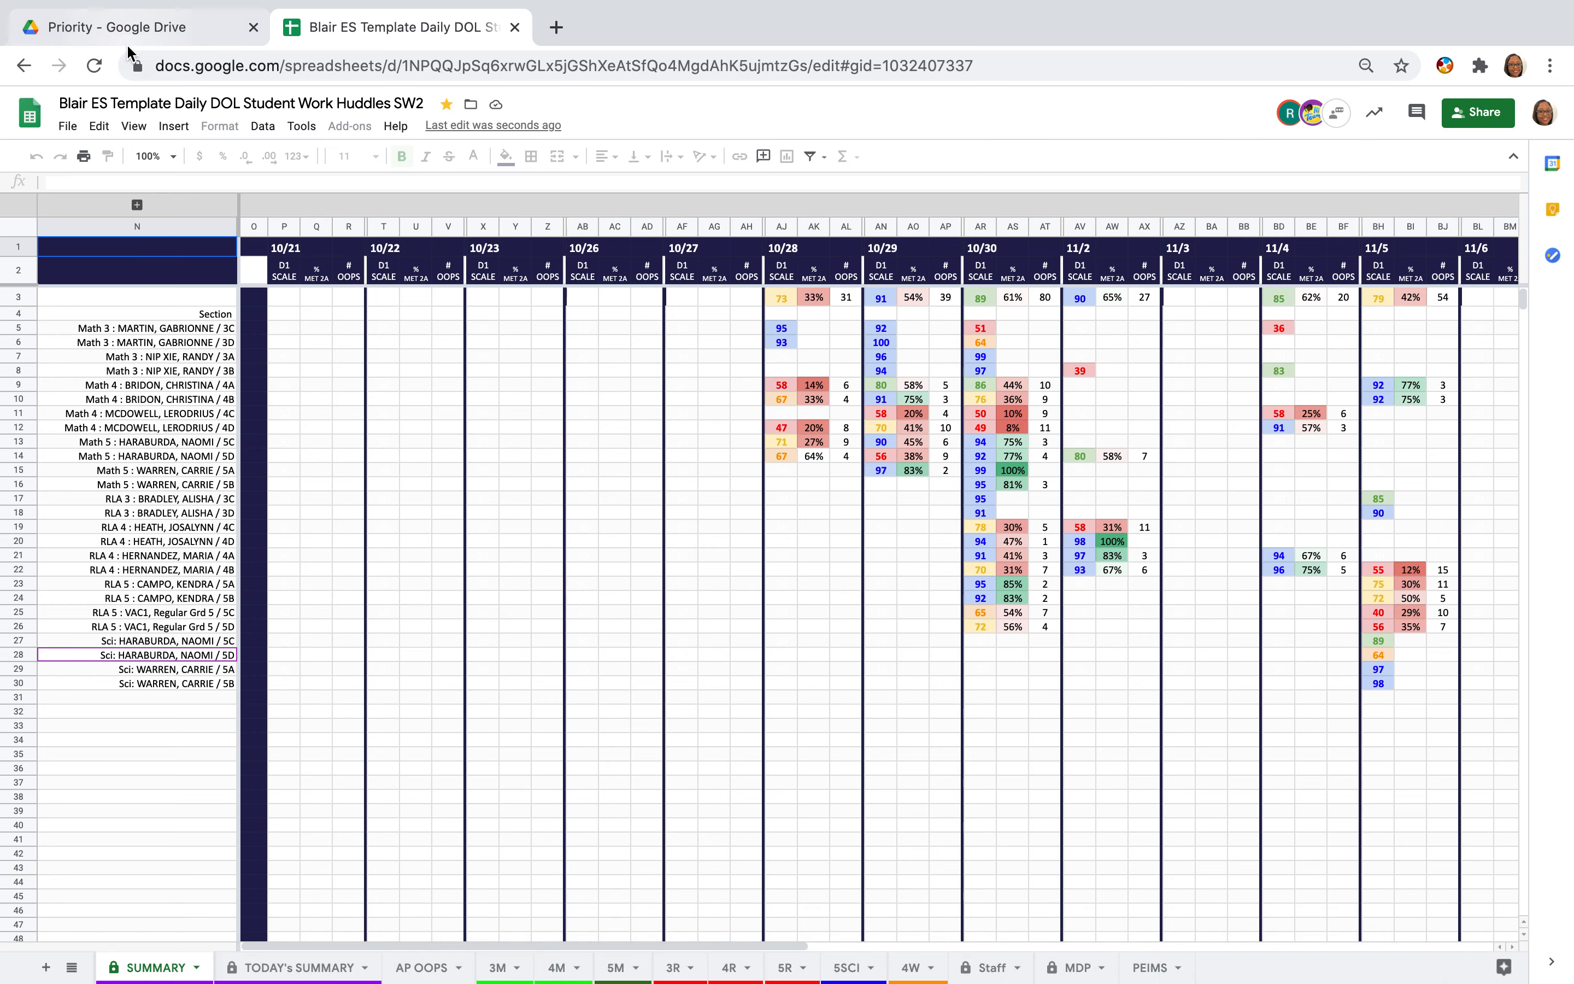
Put away the Google spreadsheet and Numbers windows and switch back to the ALL In Learning report in Chrome.
mouse_move(69, 10)
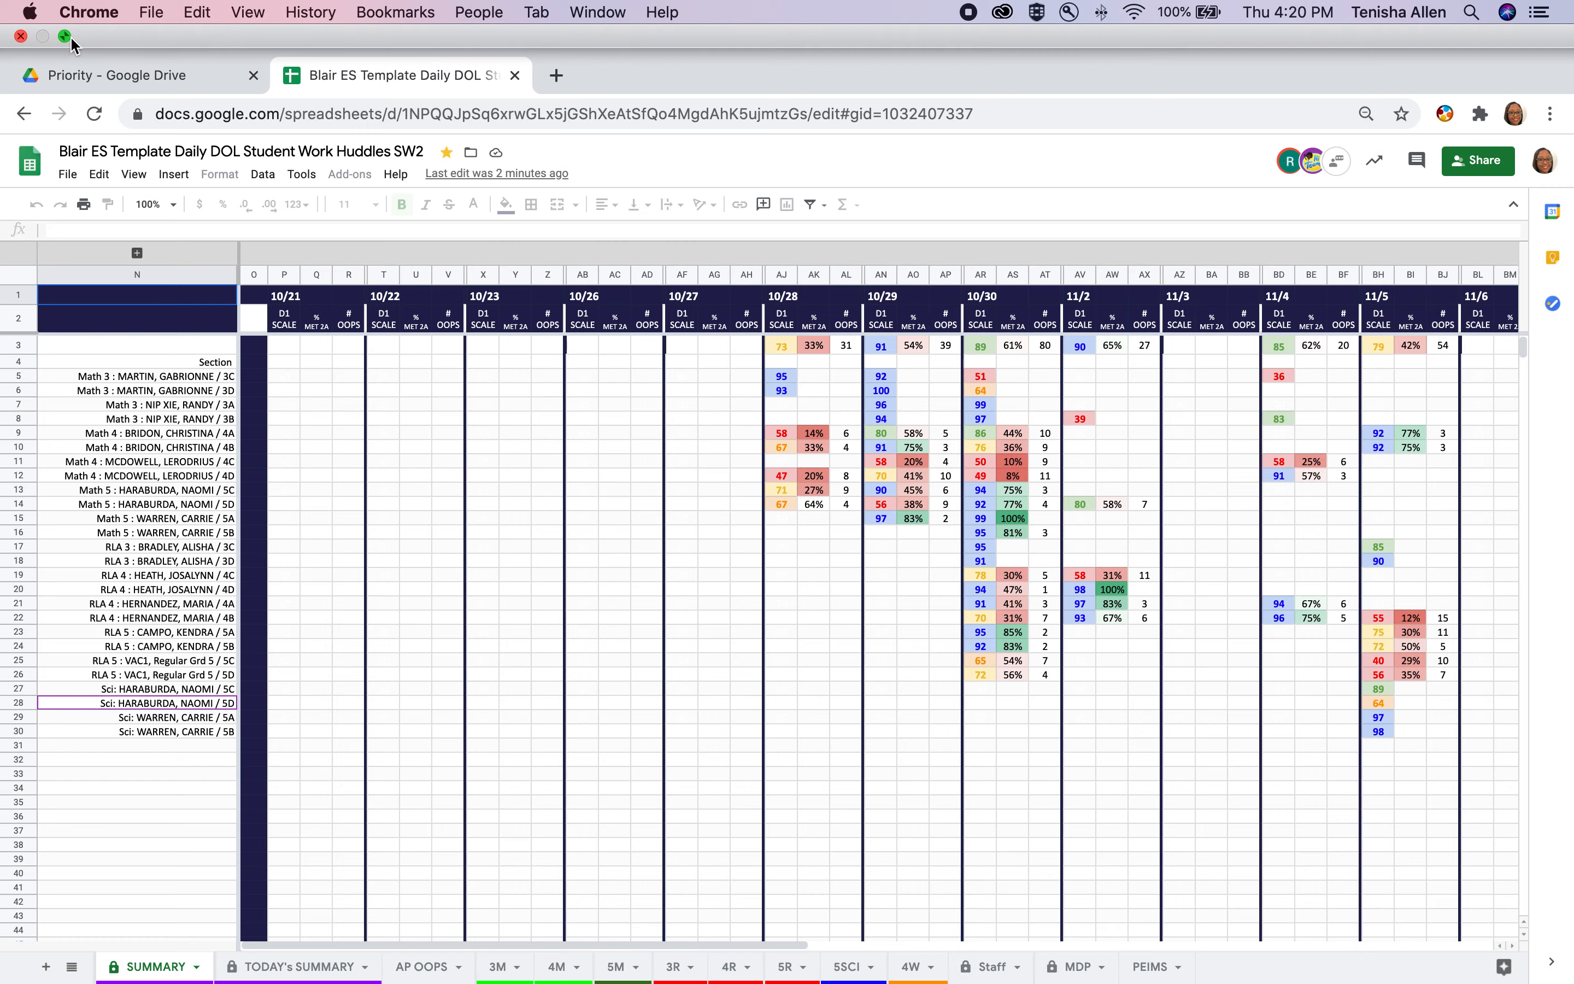
click(65, 36)
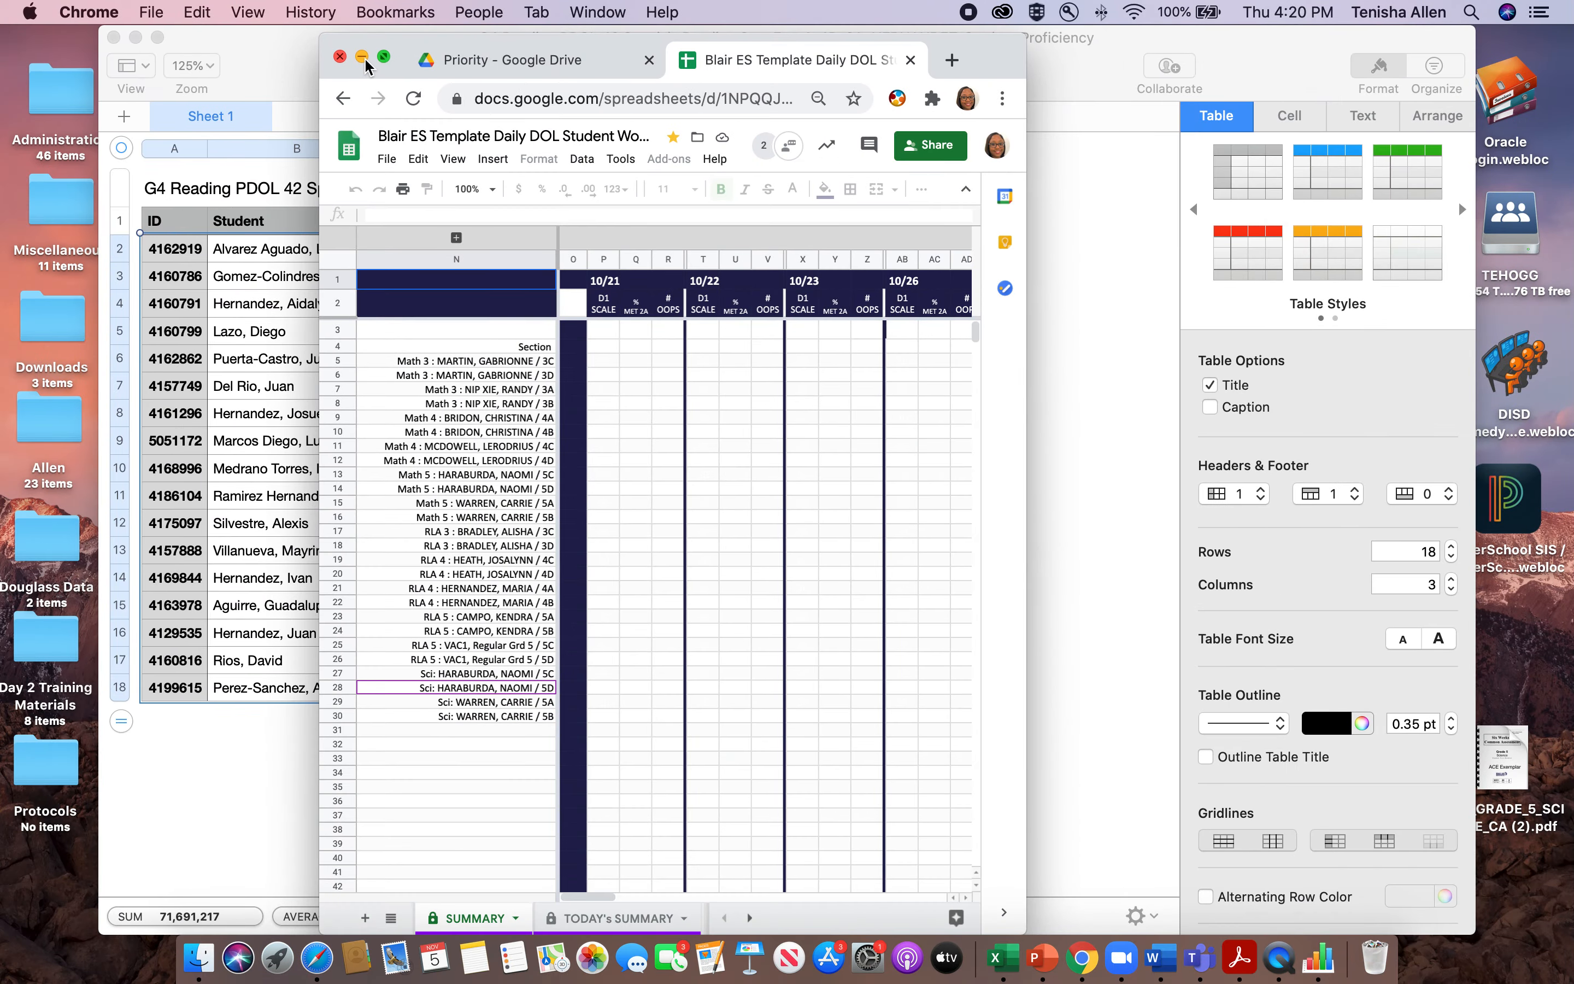
click(367, 70)
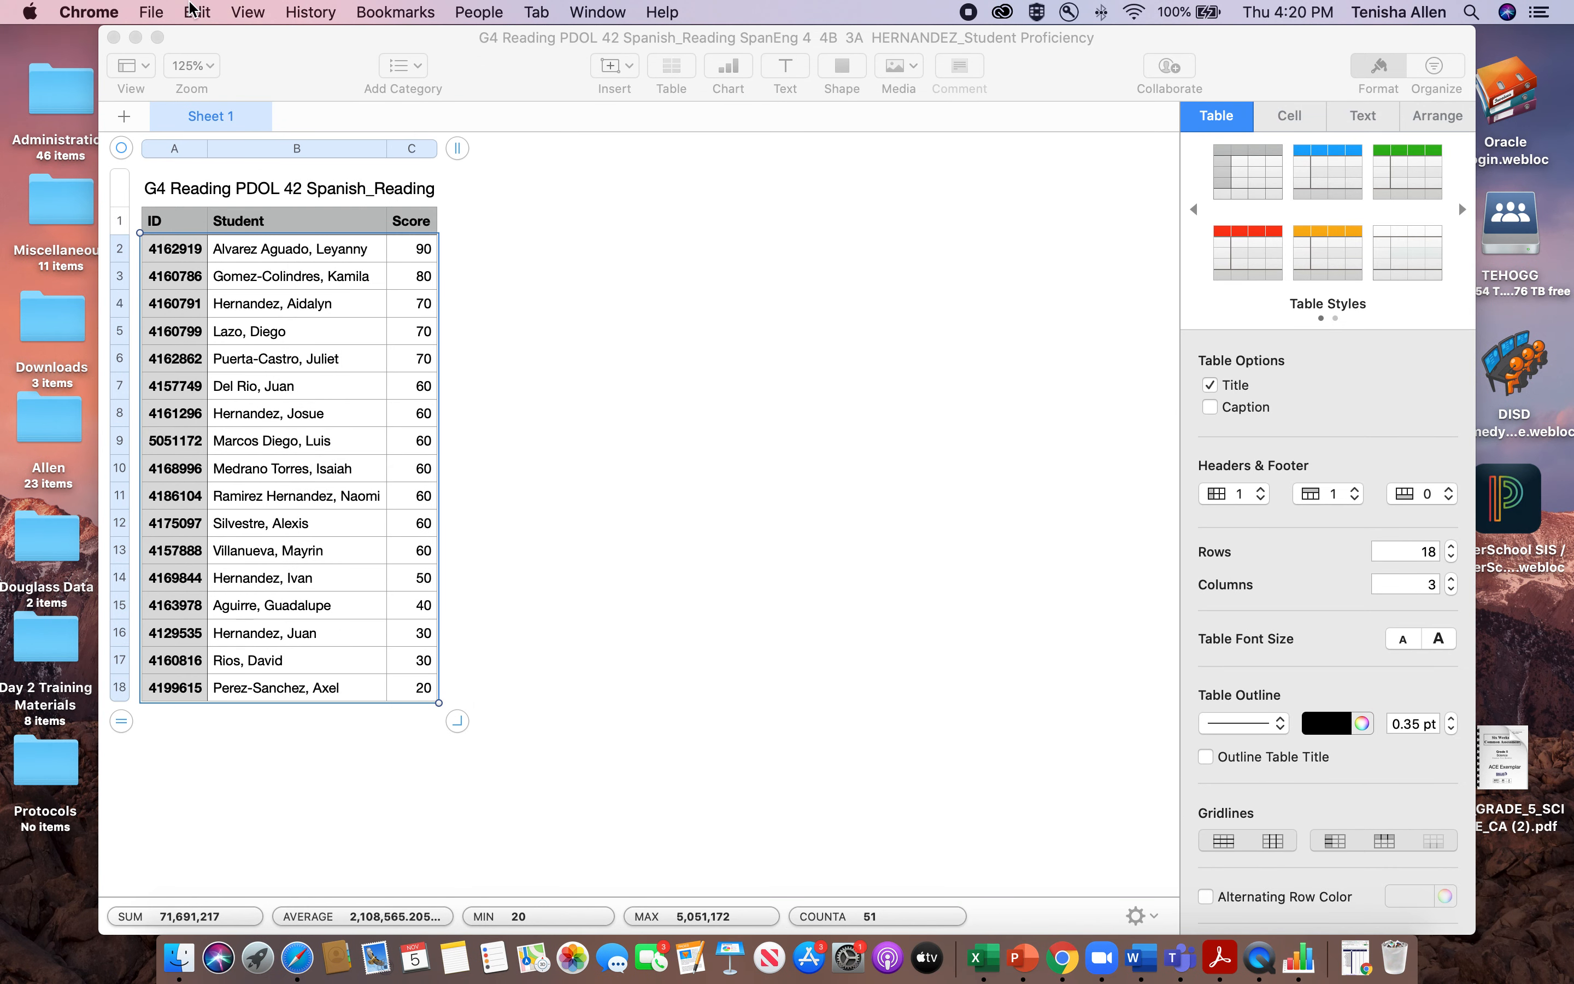
click(113, 37)
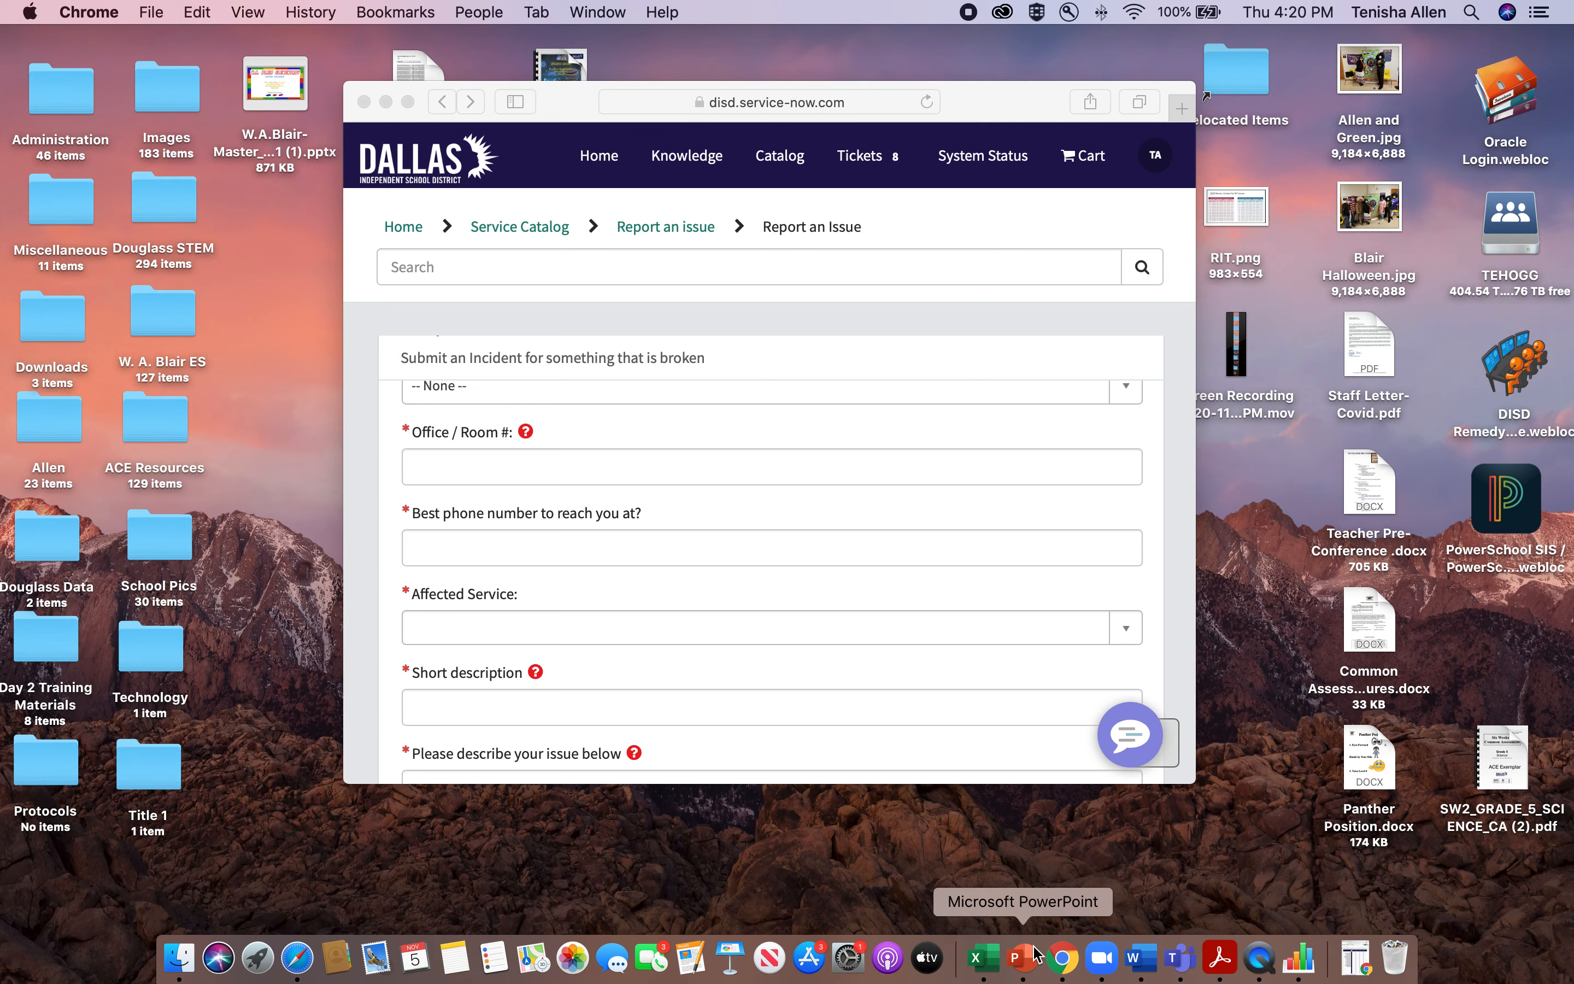
click(1057, 961)
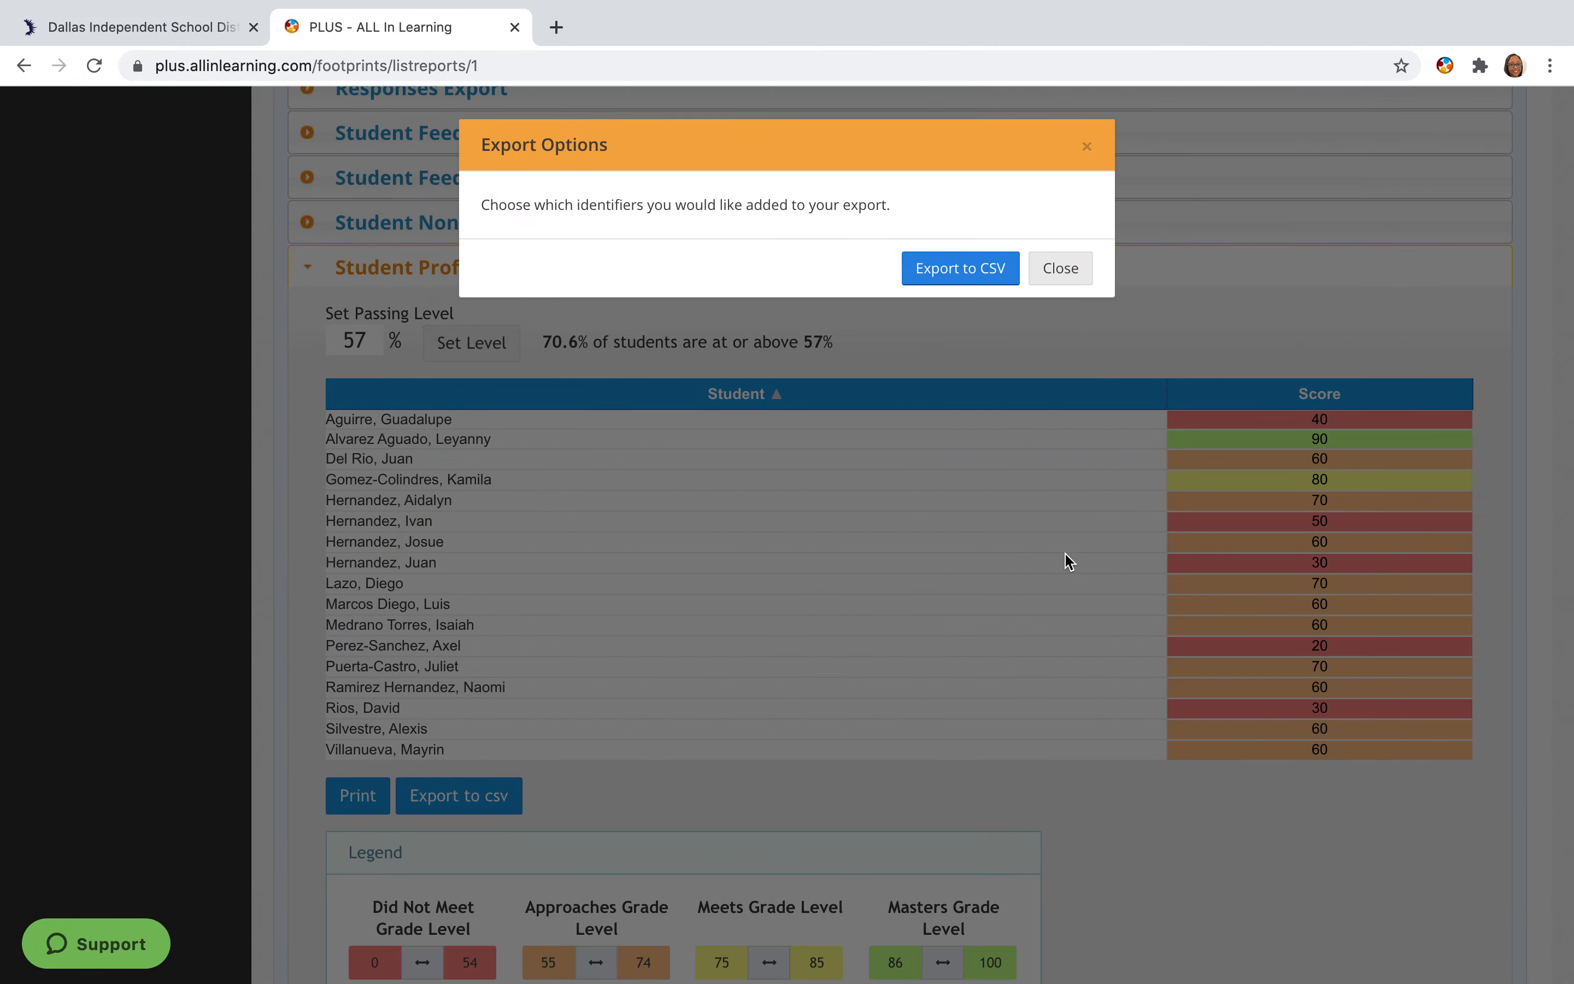
Close the export options and open the G4 Reading PDOL 4.2 Spanish report delivered 11/05/20 for class 4A.
click(1067, 279)
scroll(484, 287, up, 10)
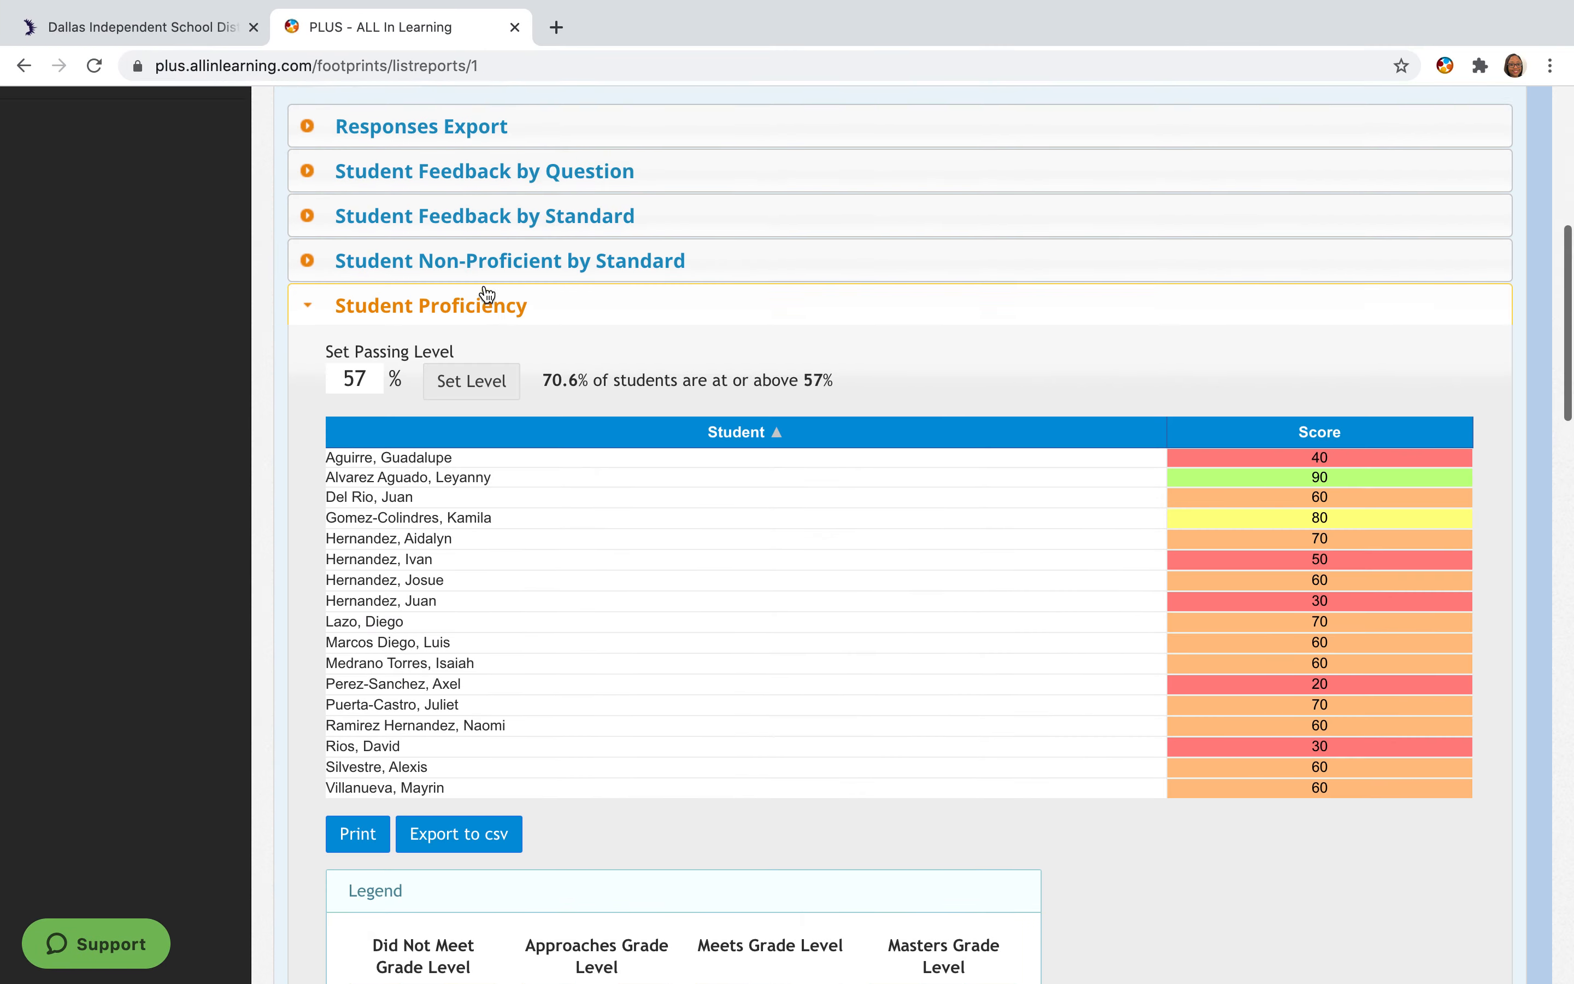
scroll(488, 287, down, 8)
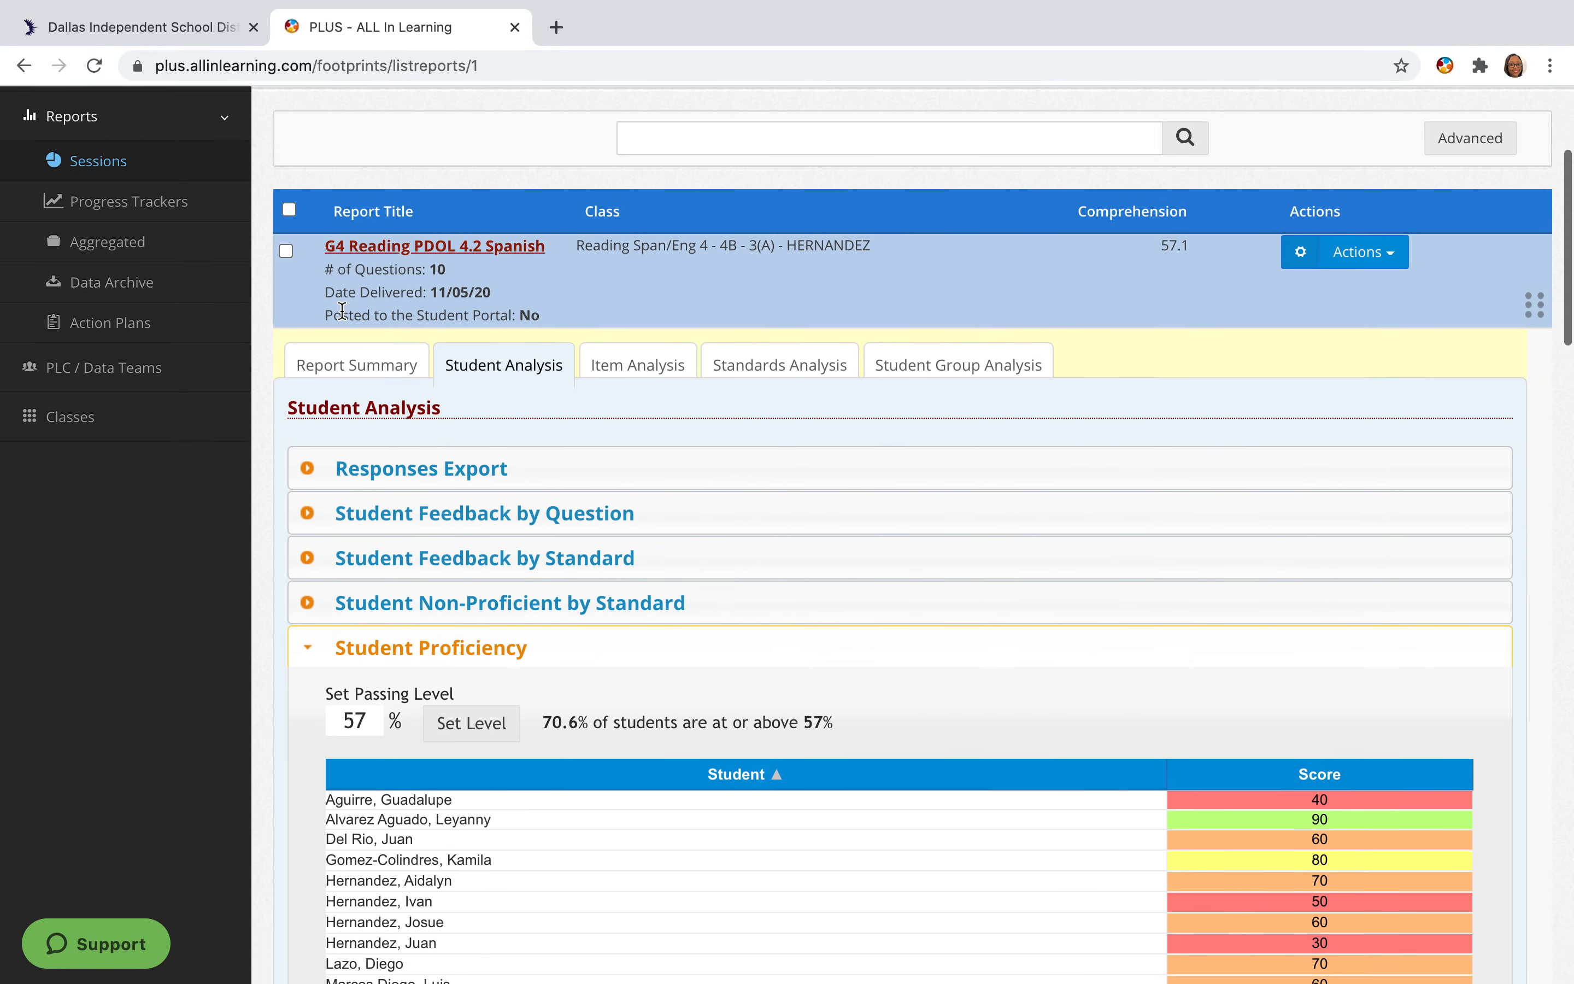
scroll(531, 221, up, 2)
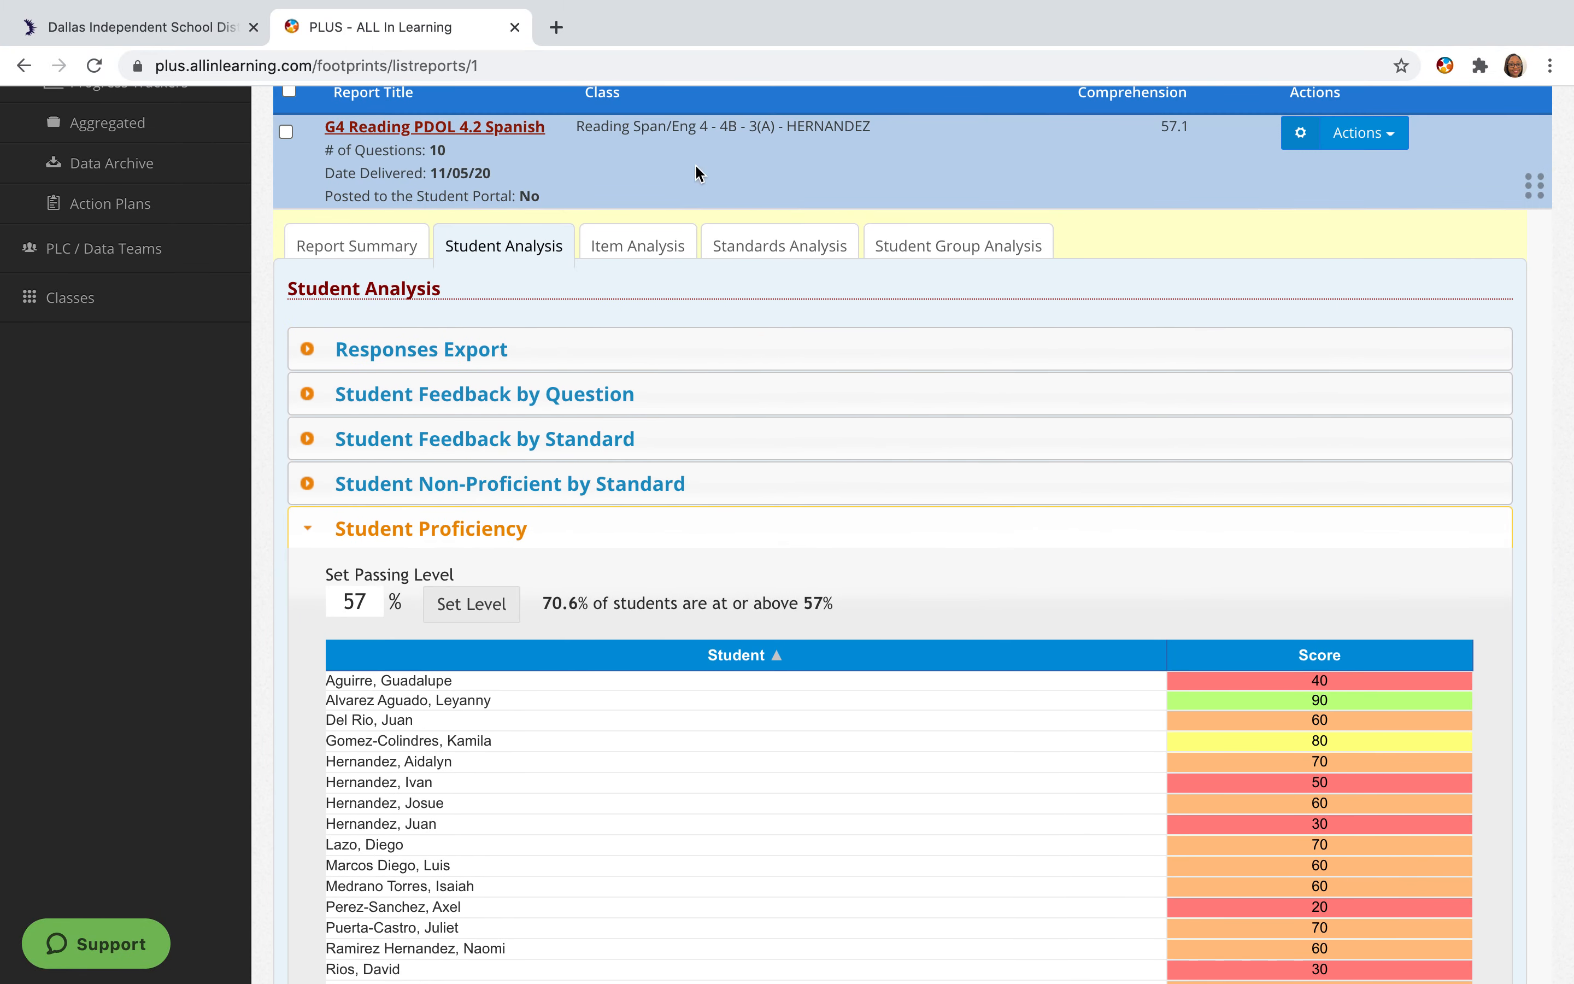
scroll(738, 687, down, 10)
scroll(739, 690, down, 3)
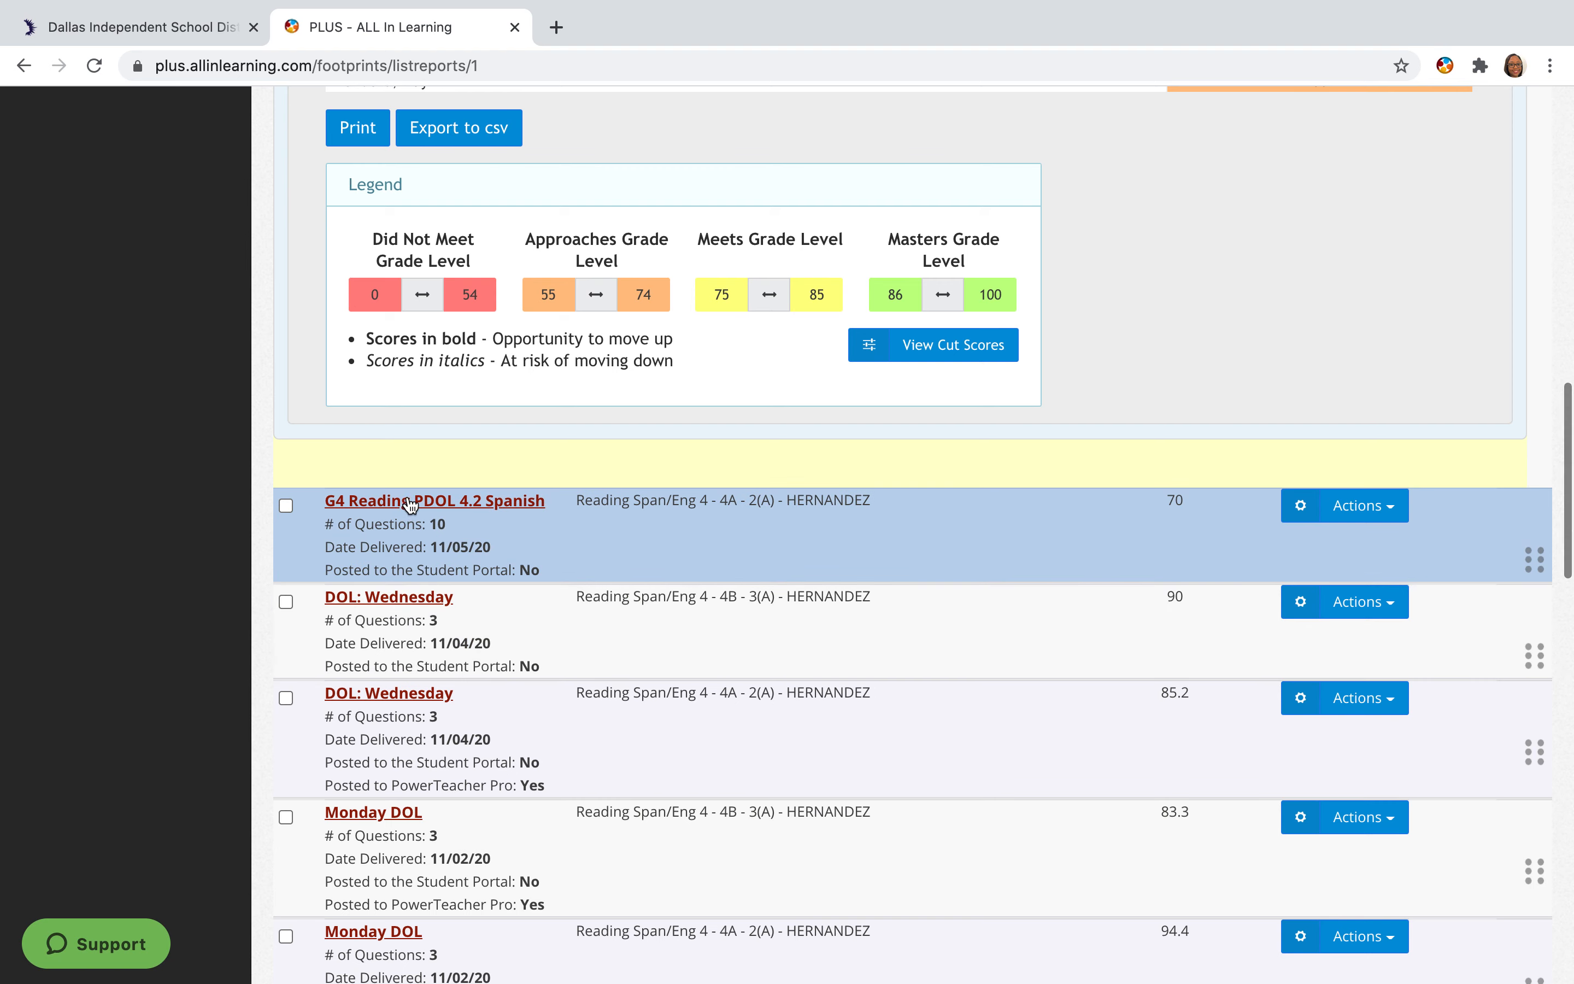
click(485, 502)
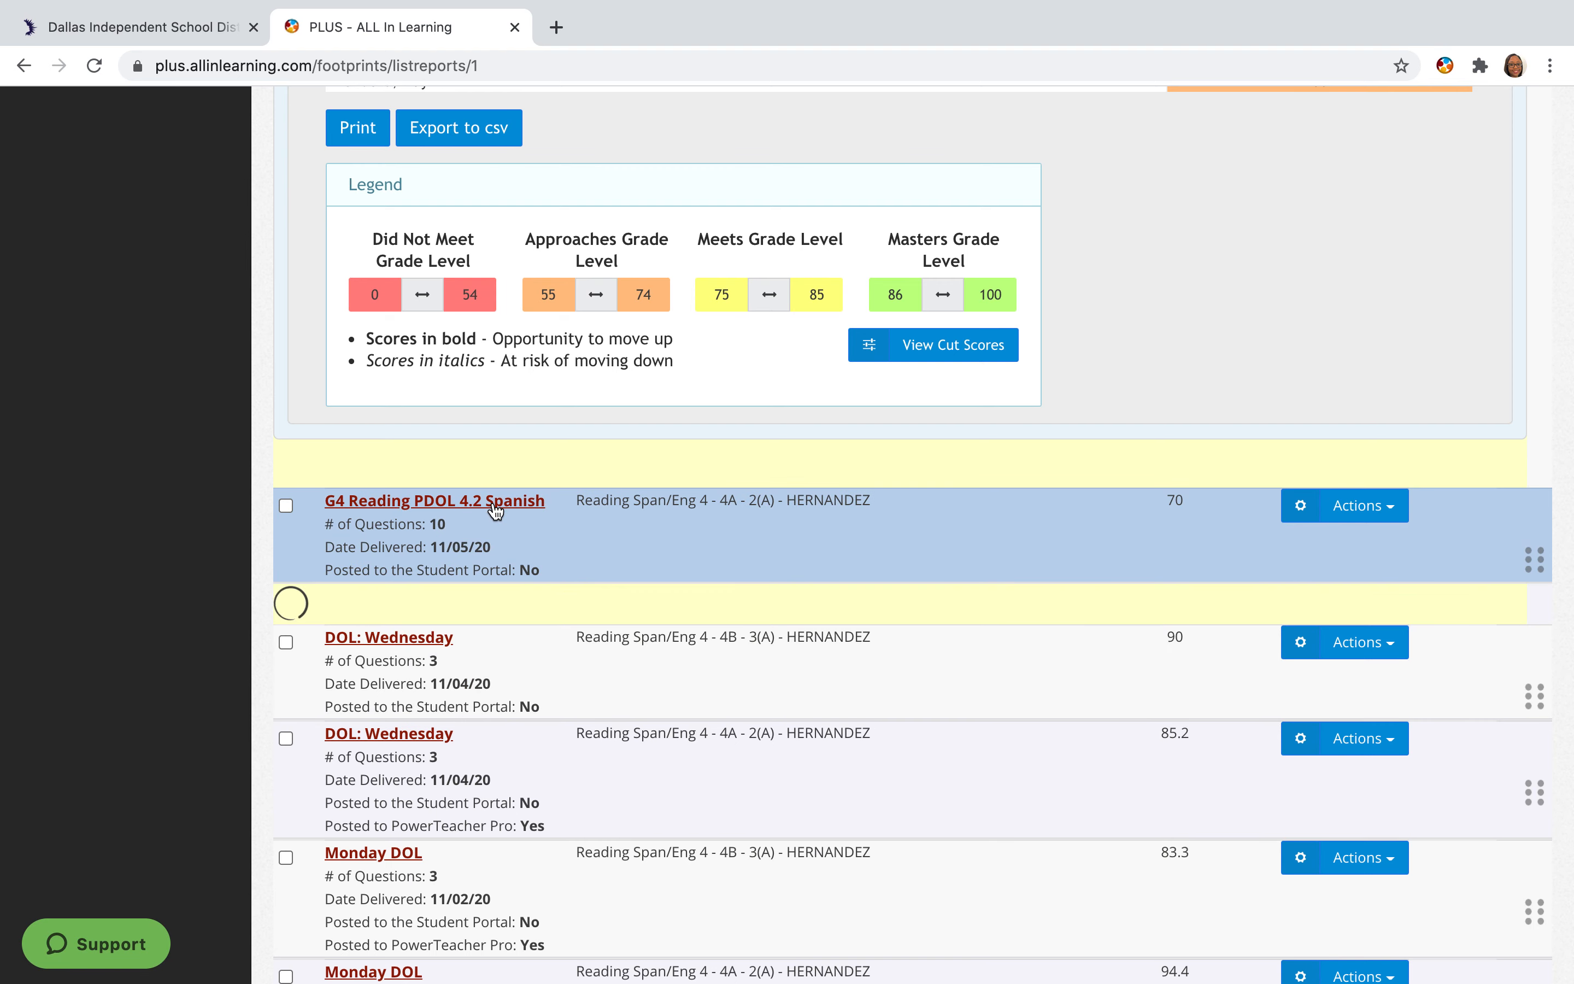
Export the class 4A Student Proficiency scores to CSV with Student ID and Student Name included.
scroll(496, 512, down, 3)
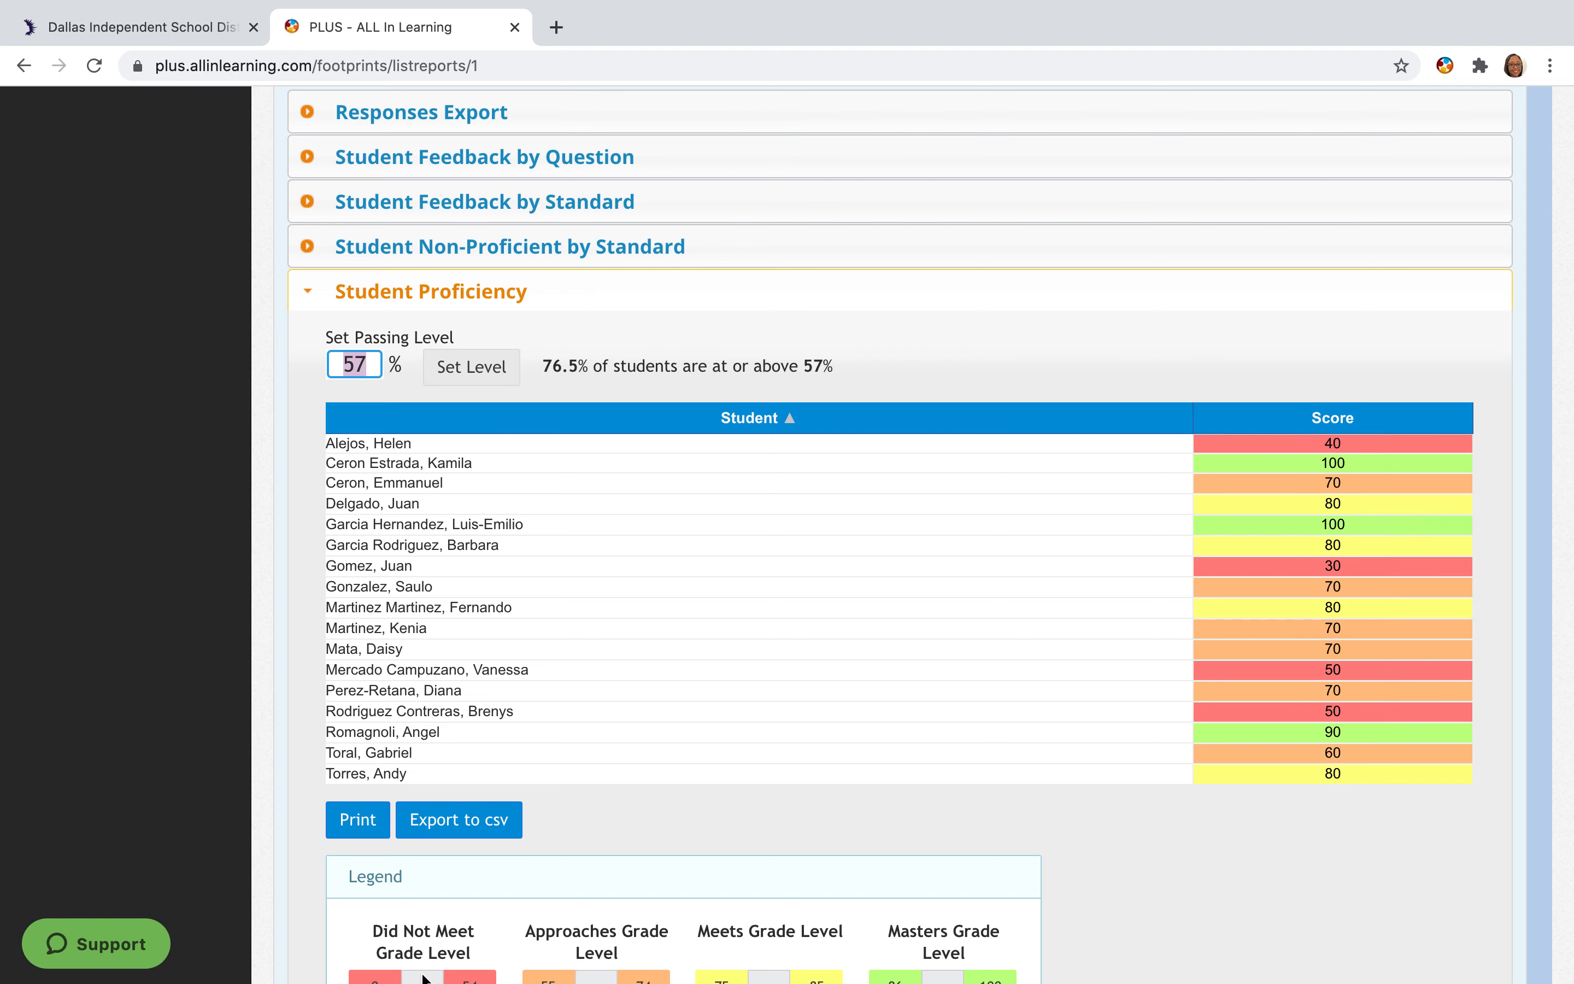
click(468, 830)
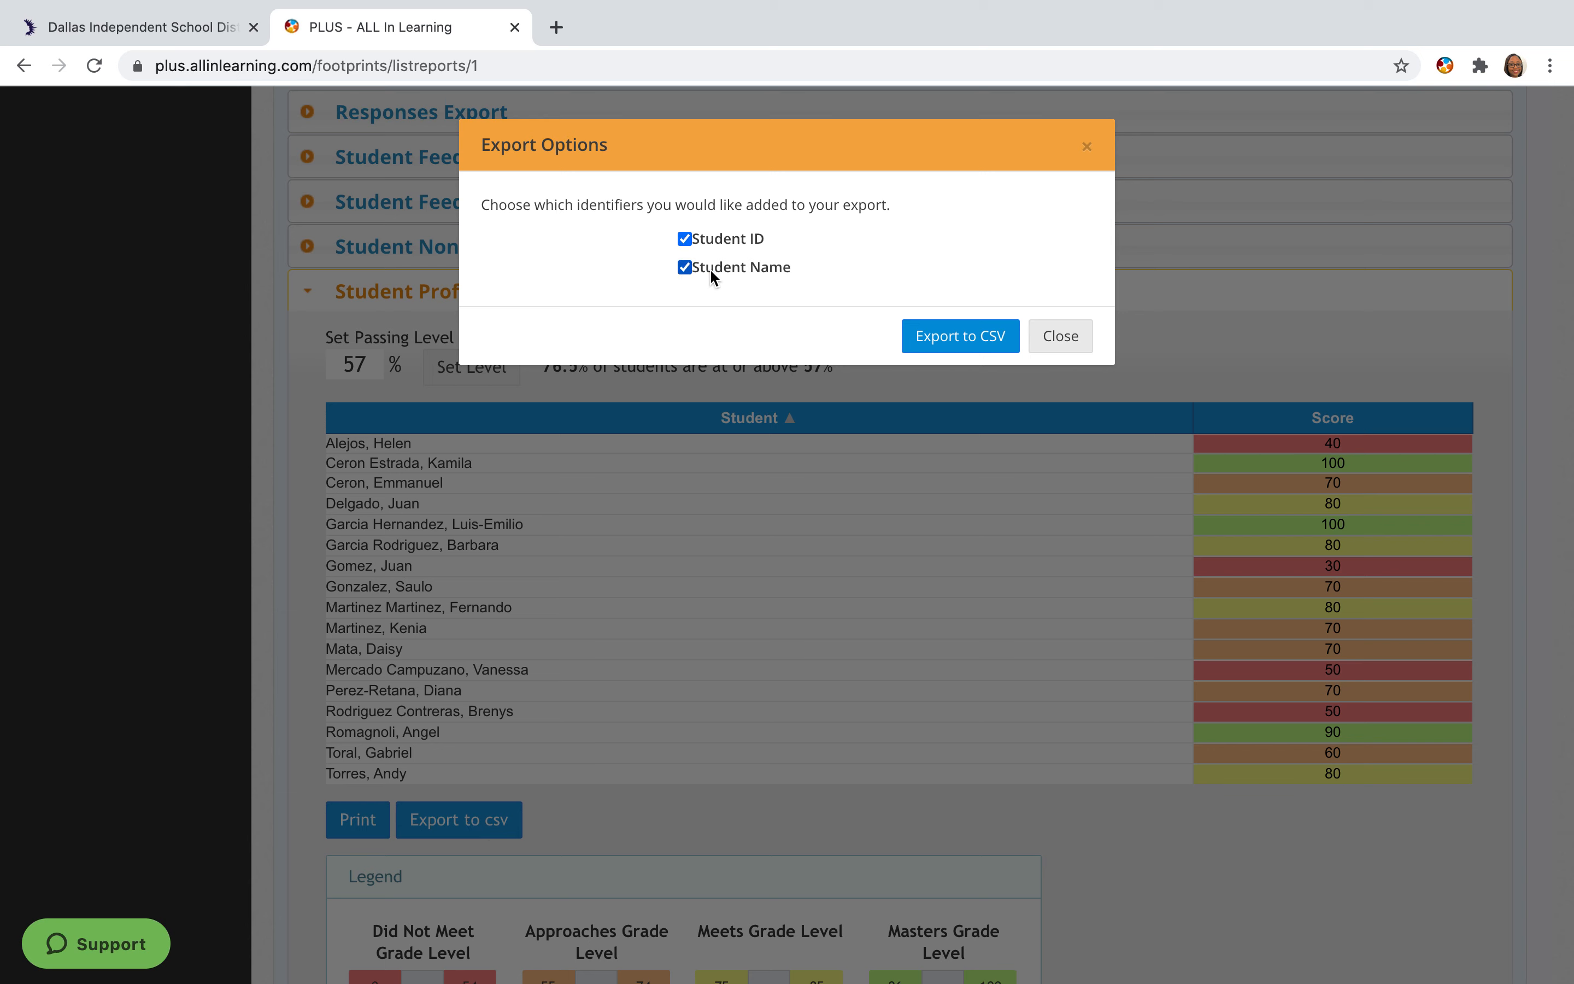
click(948, 341)
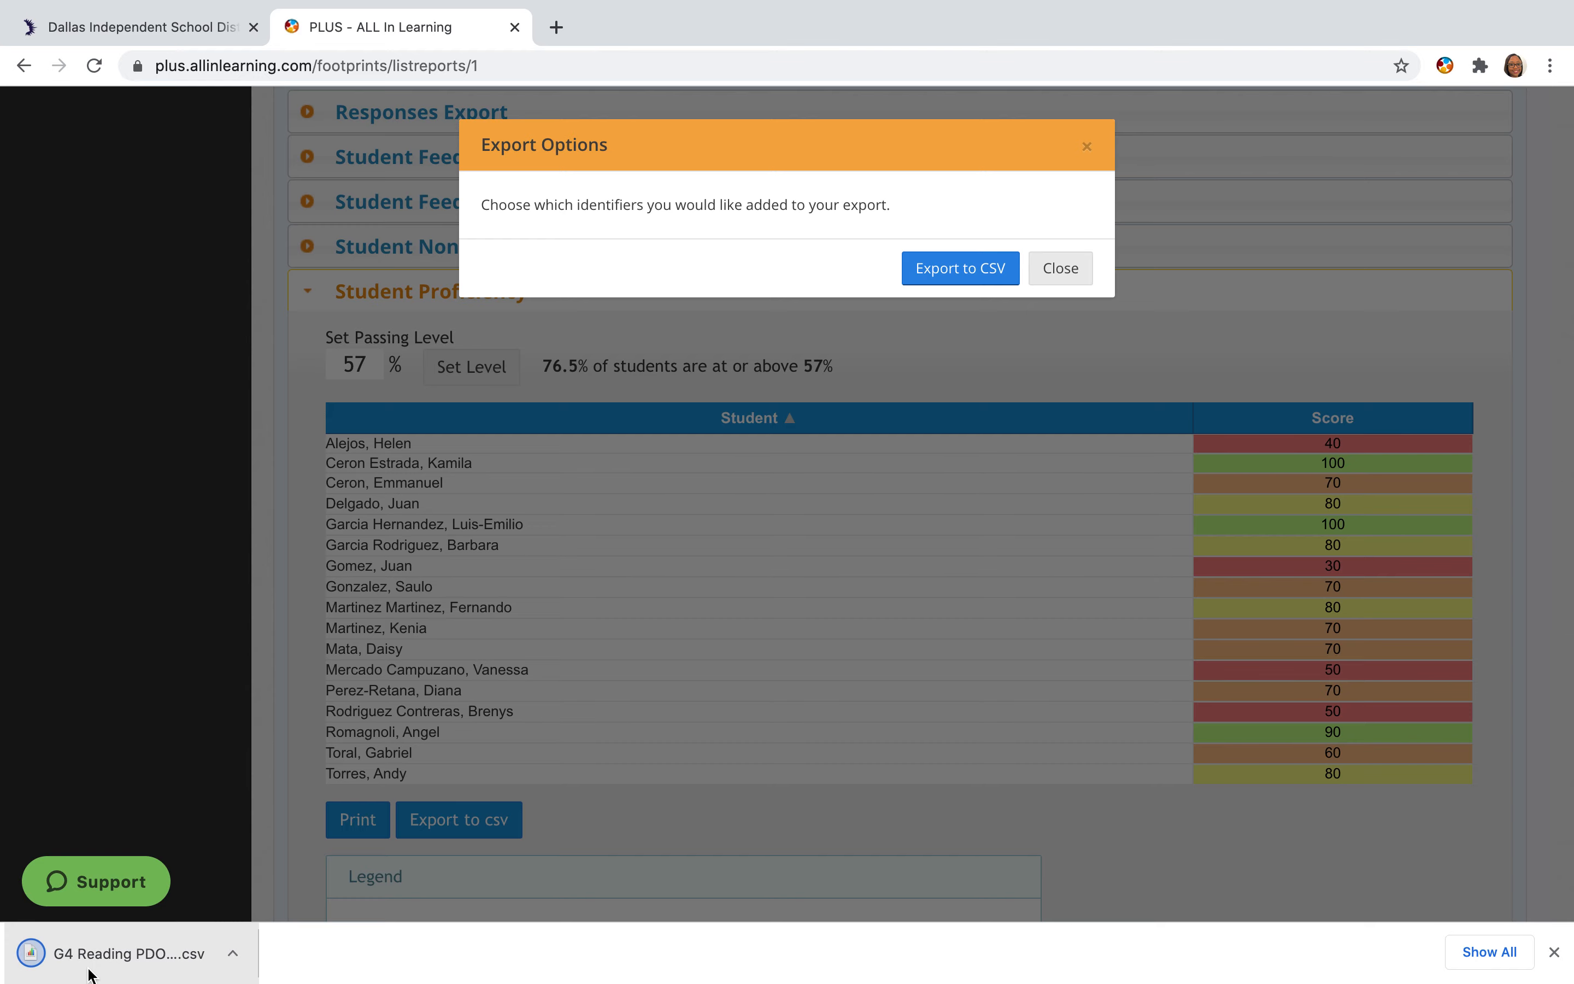
Open the downloaded class 4A CSV in Numbers and copy all student rows with ID, name and score, excluding the header row.
click(90, 974)
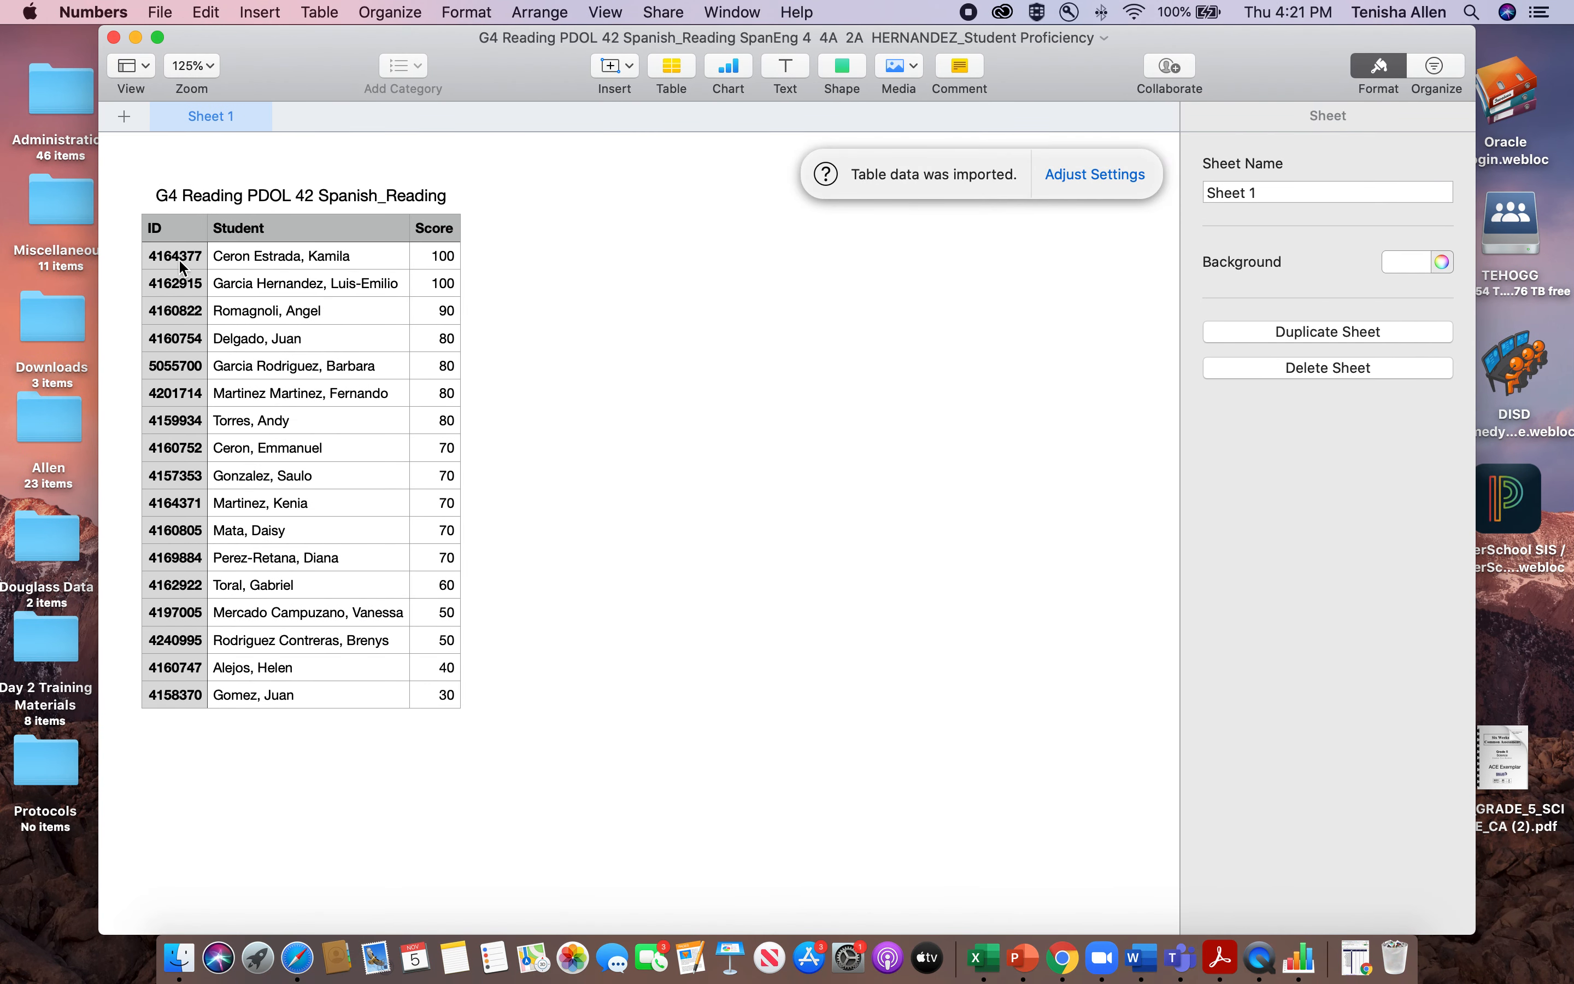
drag(182, 267, 428, 691)
right_click(428, 690)
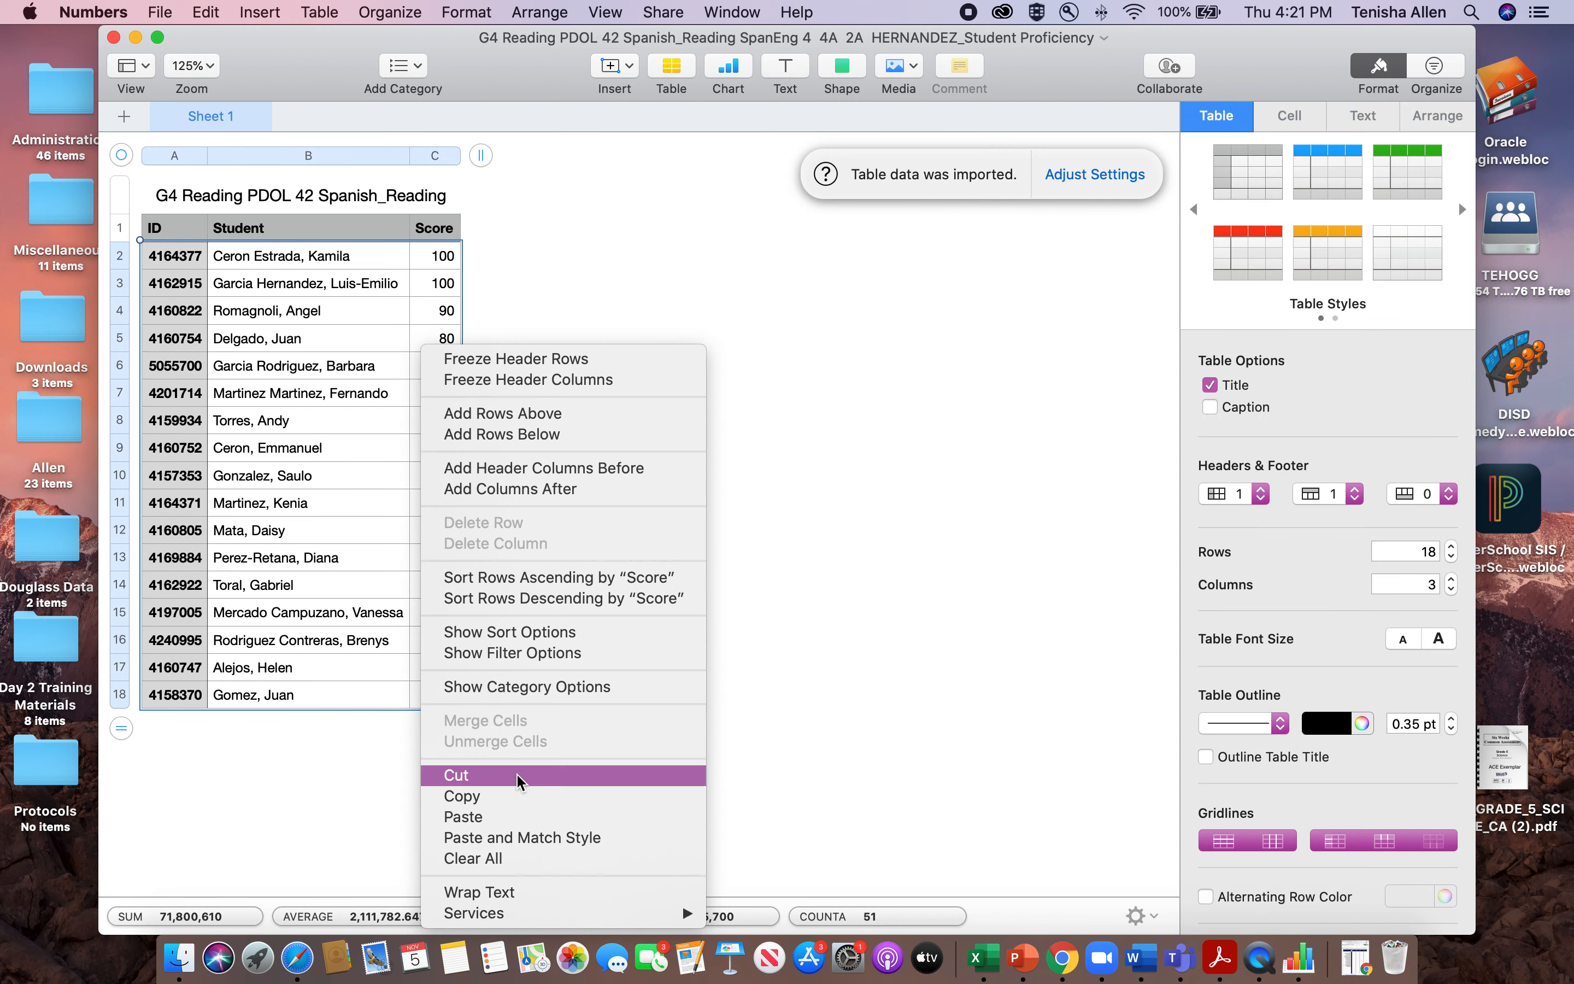
click(498, 797)
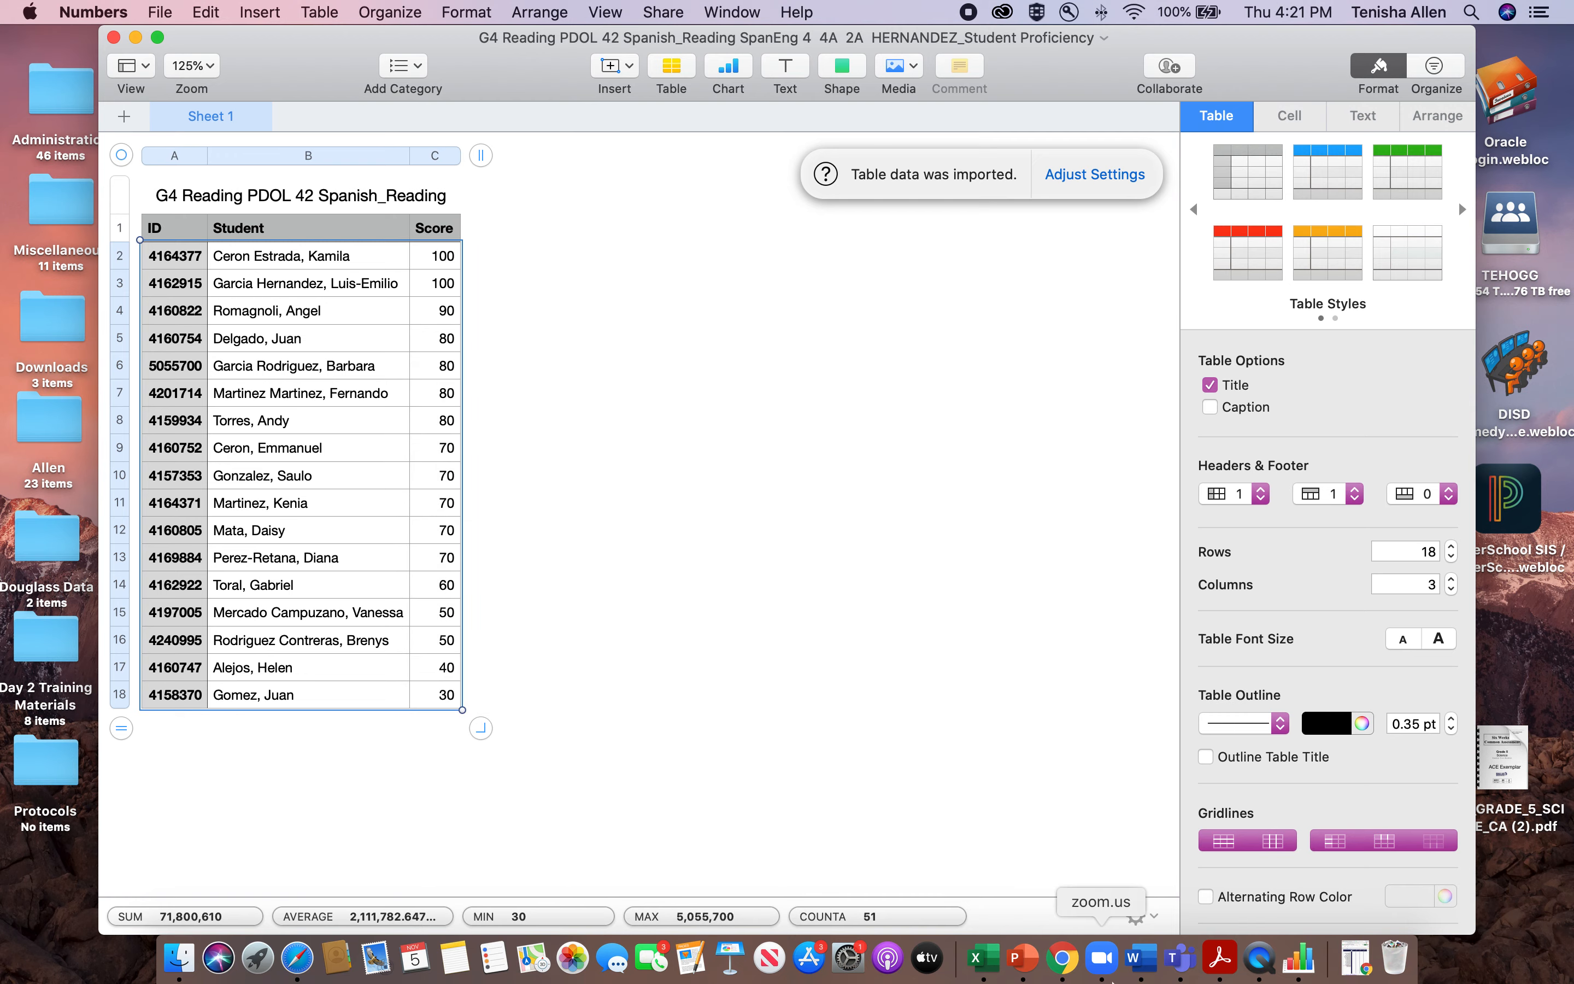
Switch to Chrome, put away the ALL In Learning report and Numbers windows, and show the Blair ES Daily DOL spreadsheet in full screen.
click(1062, 957)
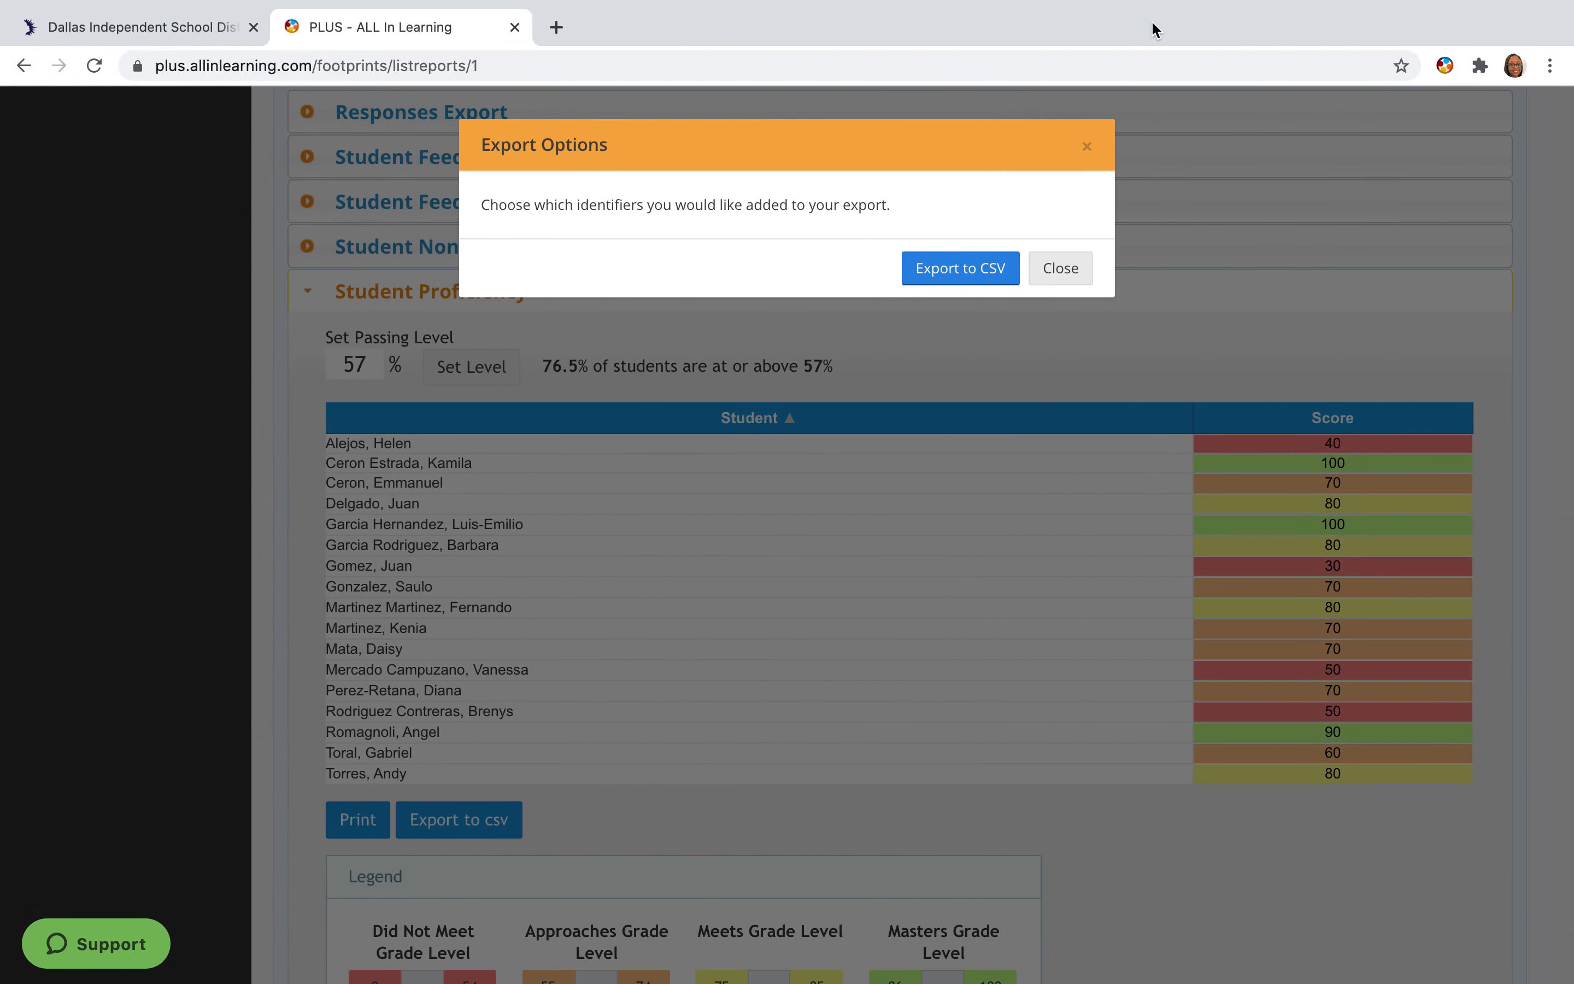
click(1054, 257)
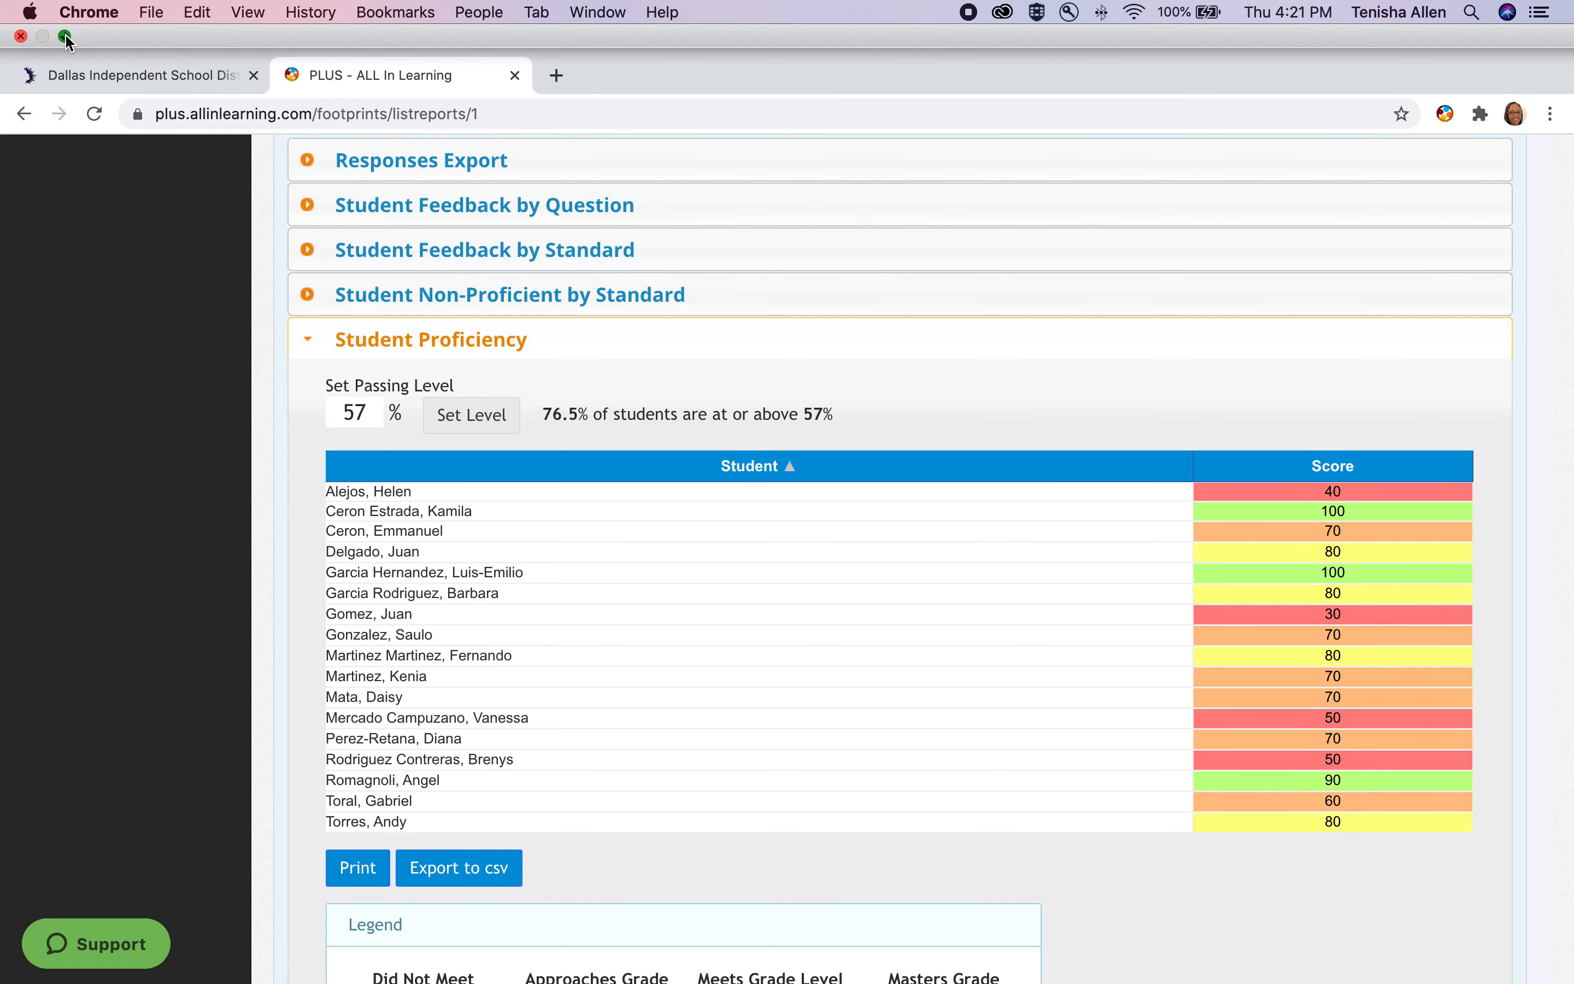
click(65, 55)
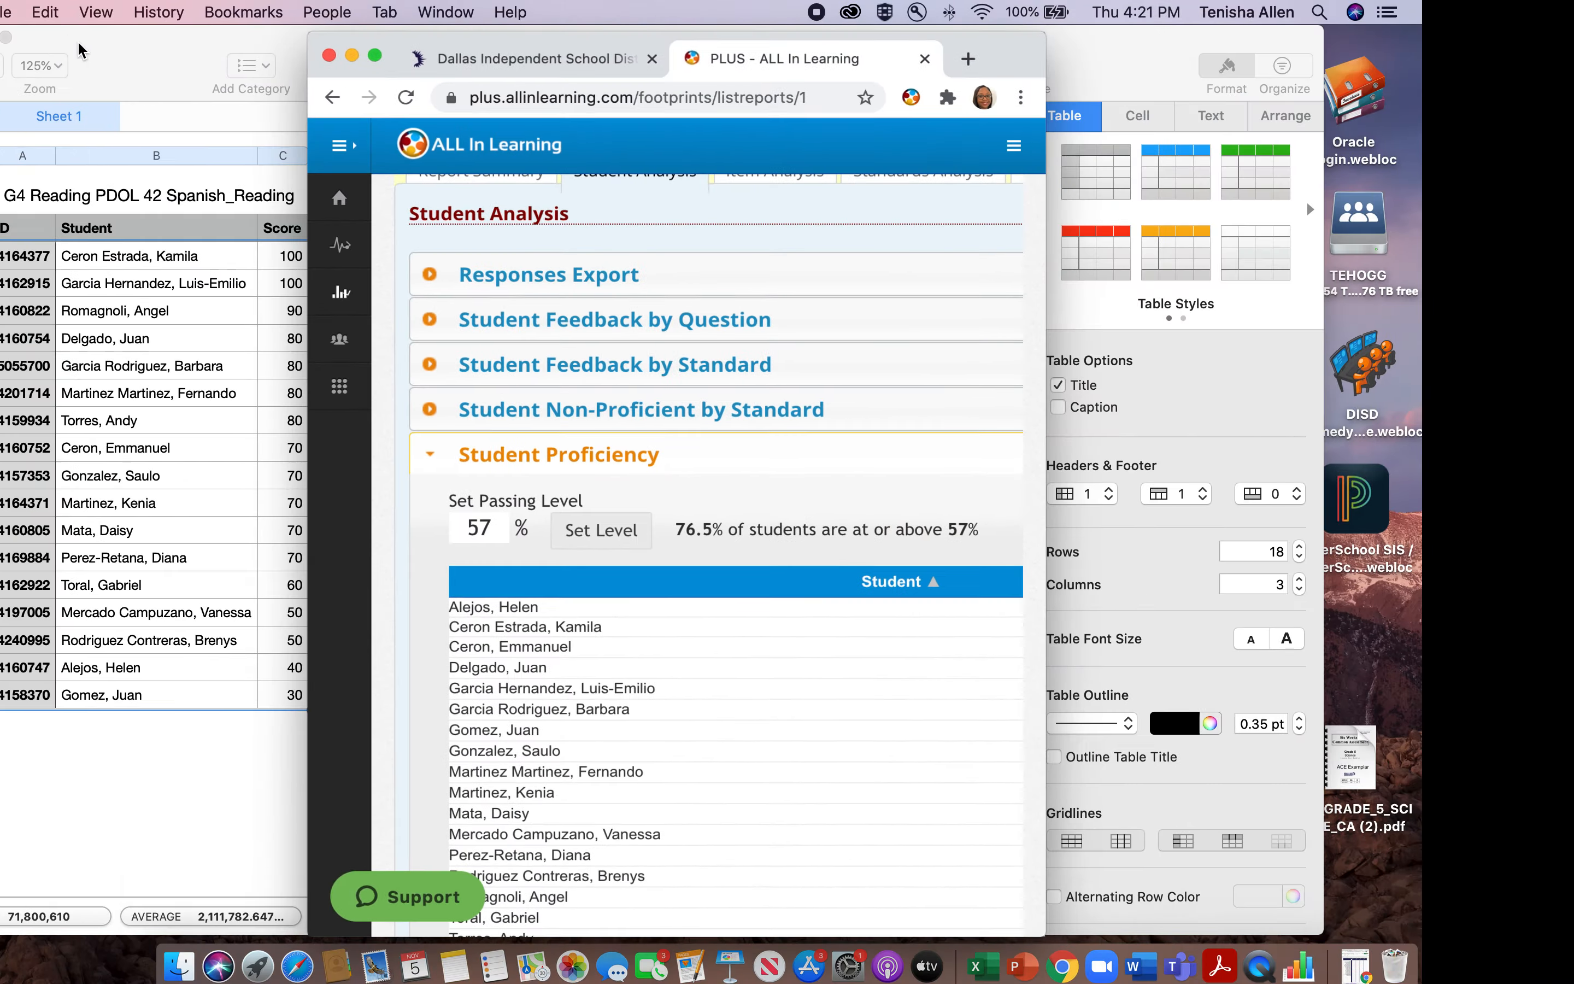
click(363, 57)
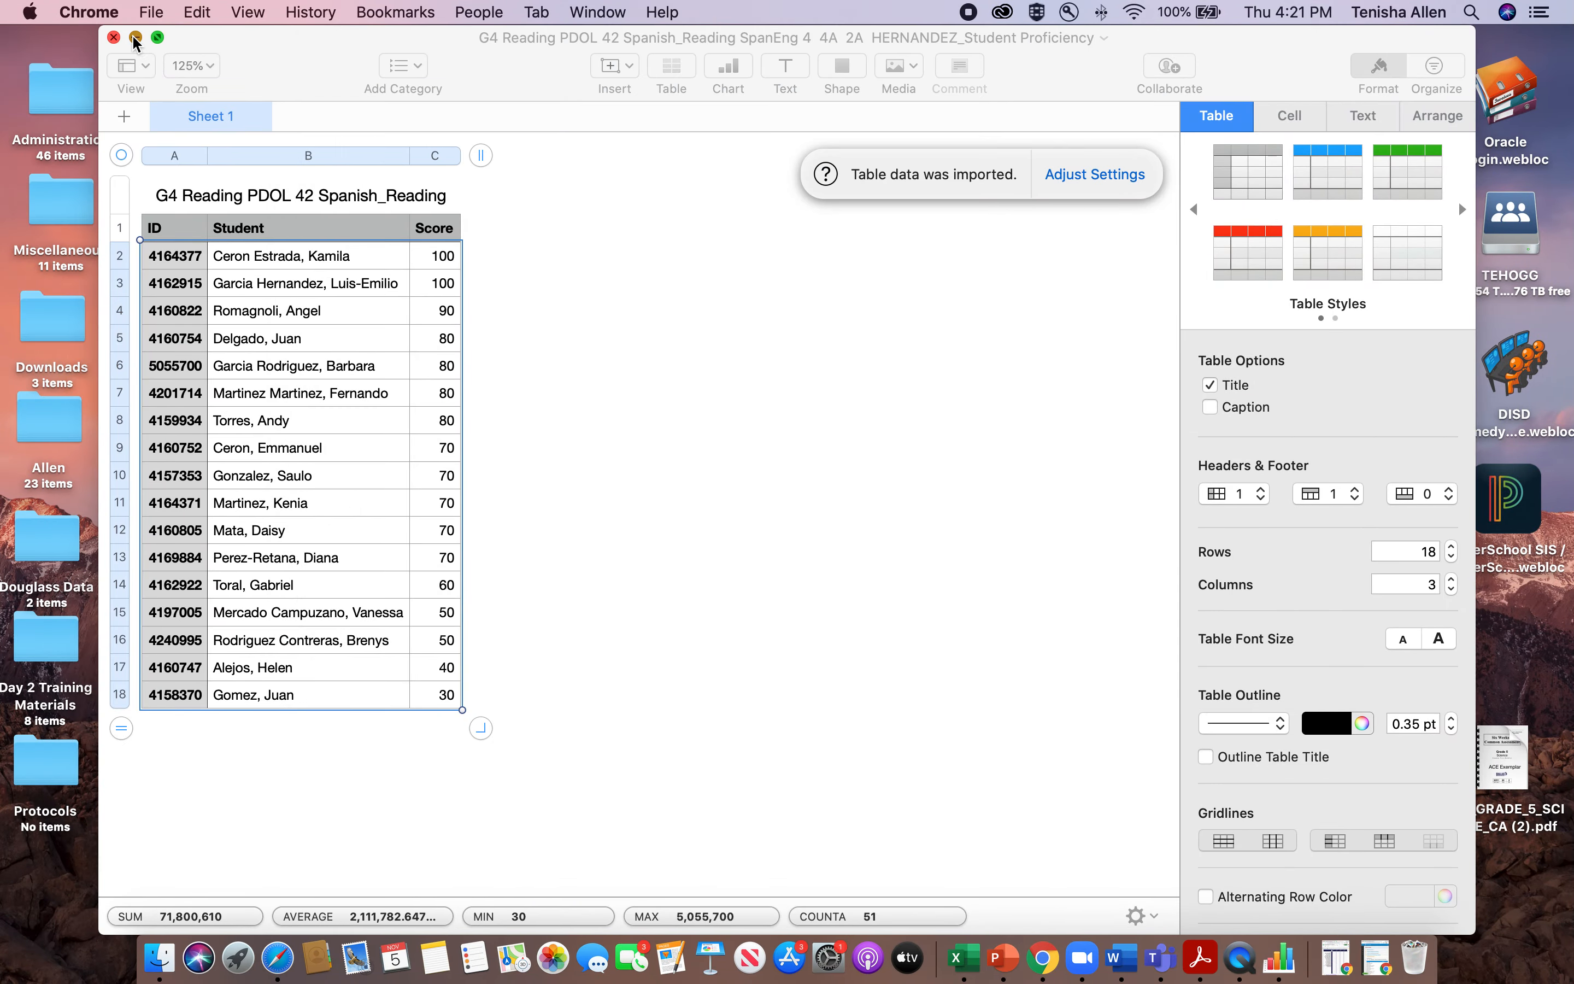
click(136, 37)
click(1034, 957)
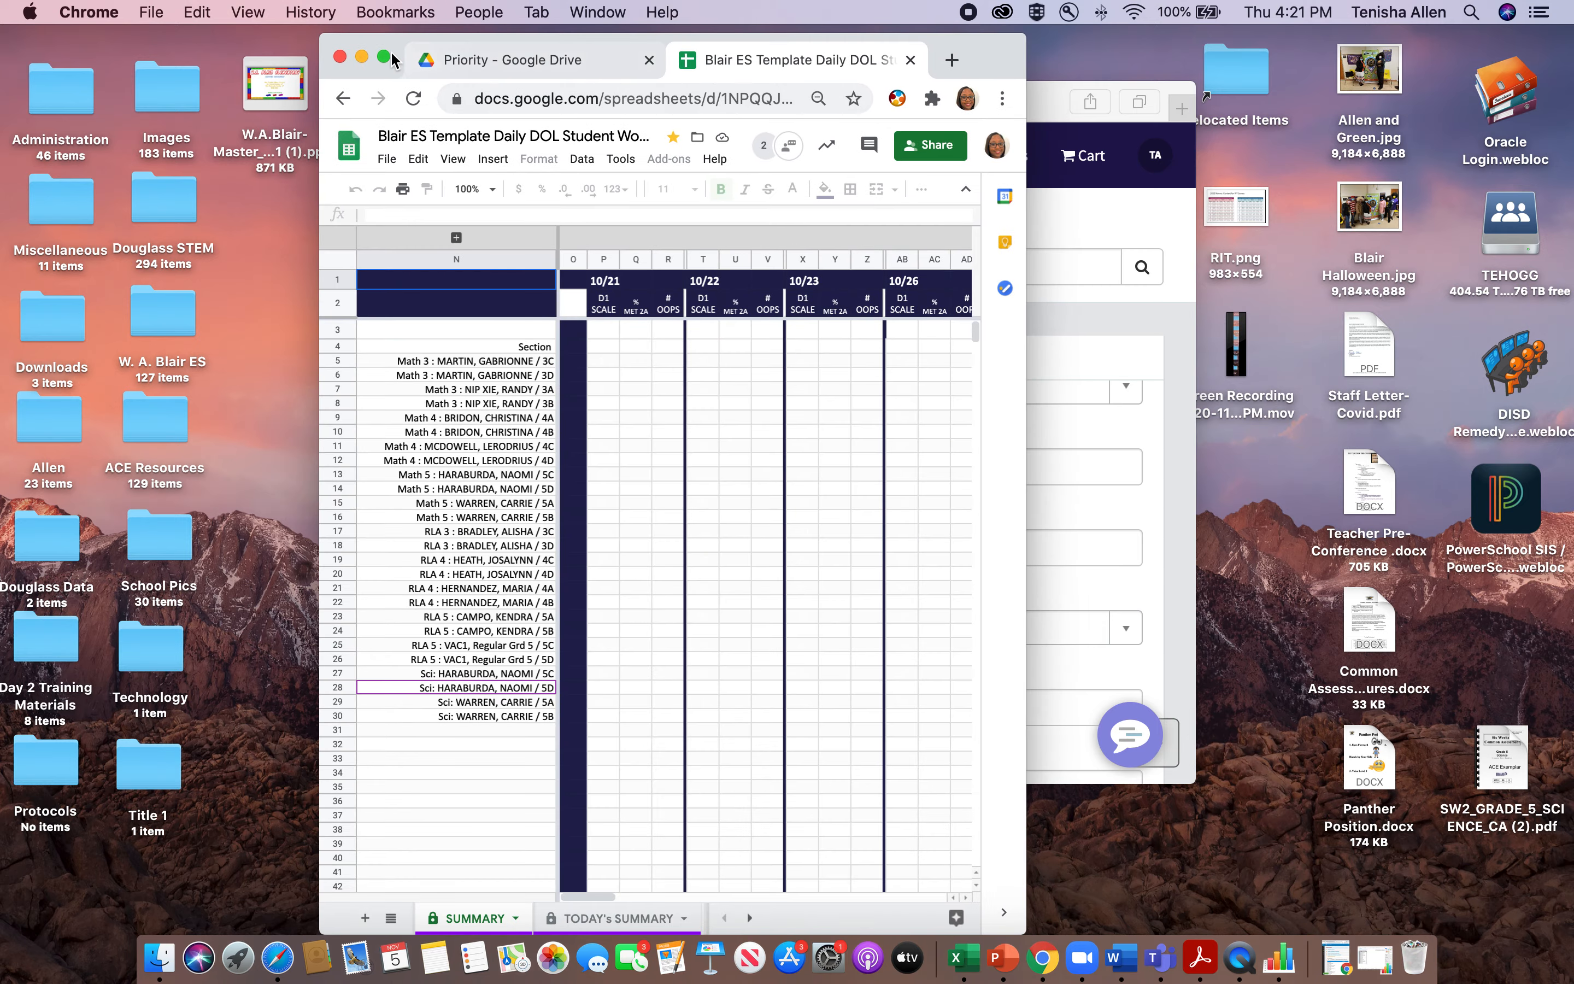
click(384, 58)
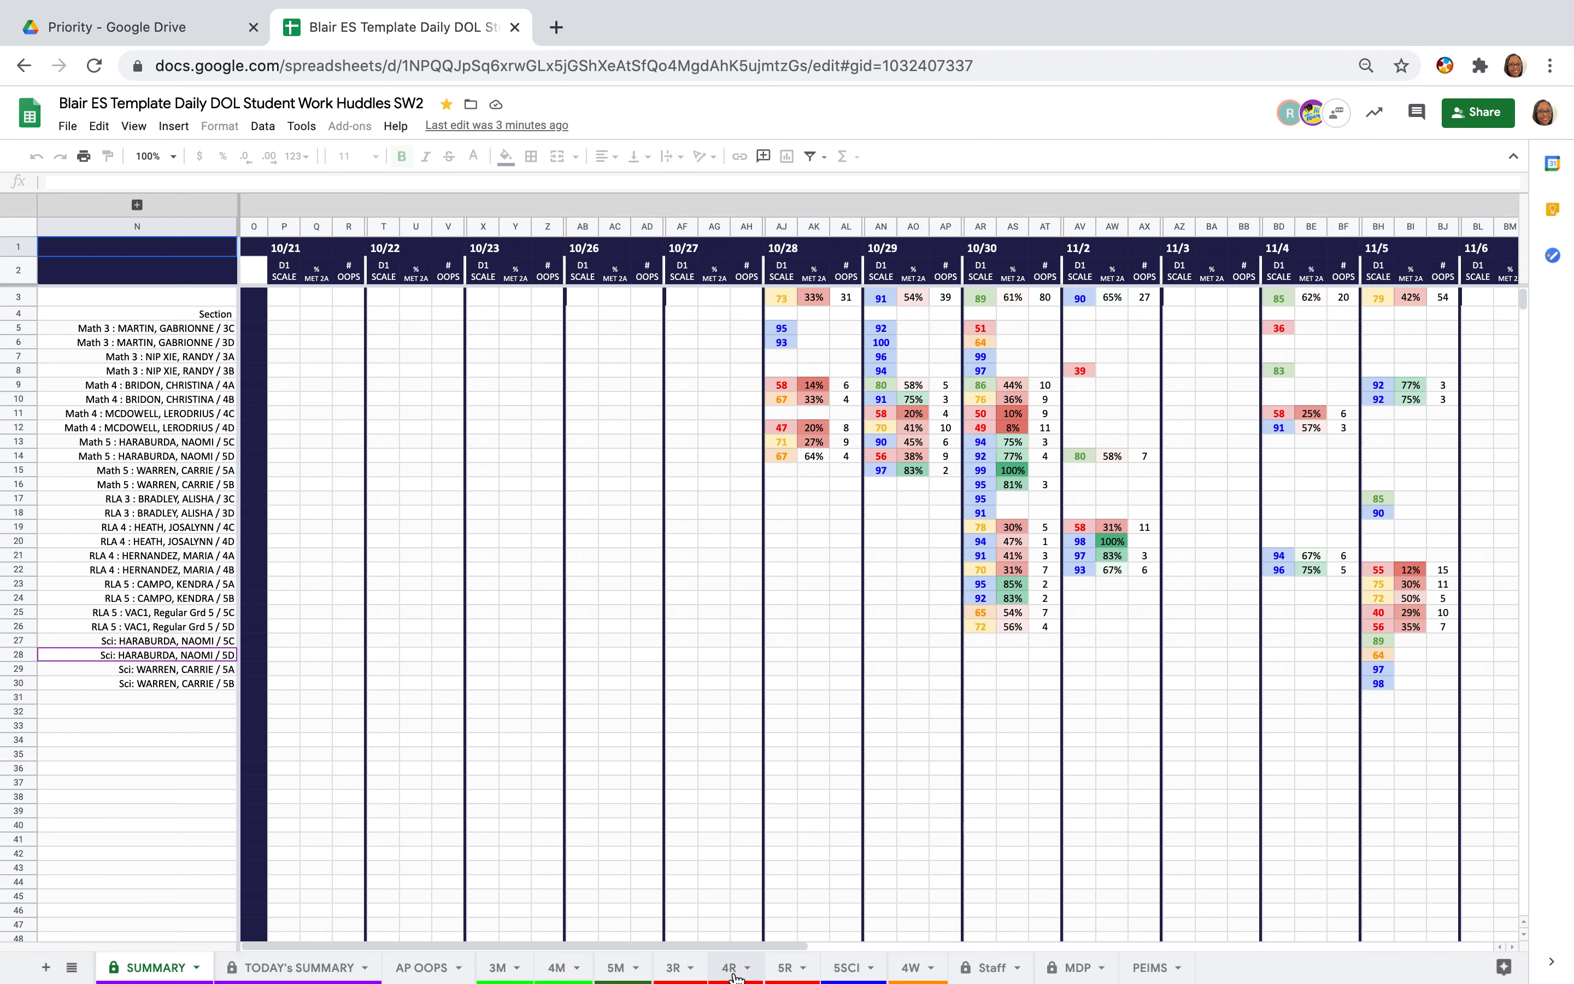
Paste the copied class 4A rows into the 4R sheet under November 5, directly below the existing students, starting at cell FR20.
click(733, 968)
click(1142, 632)
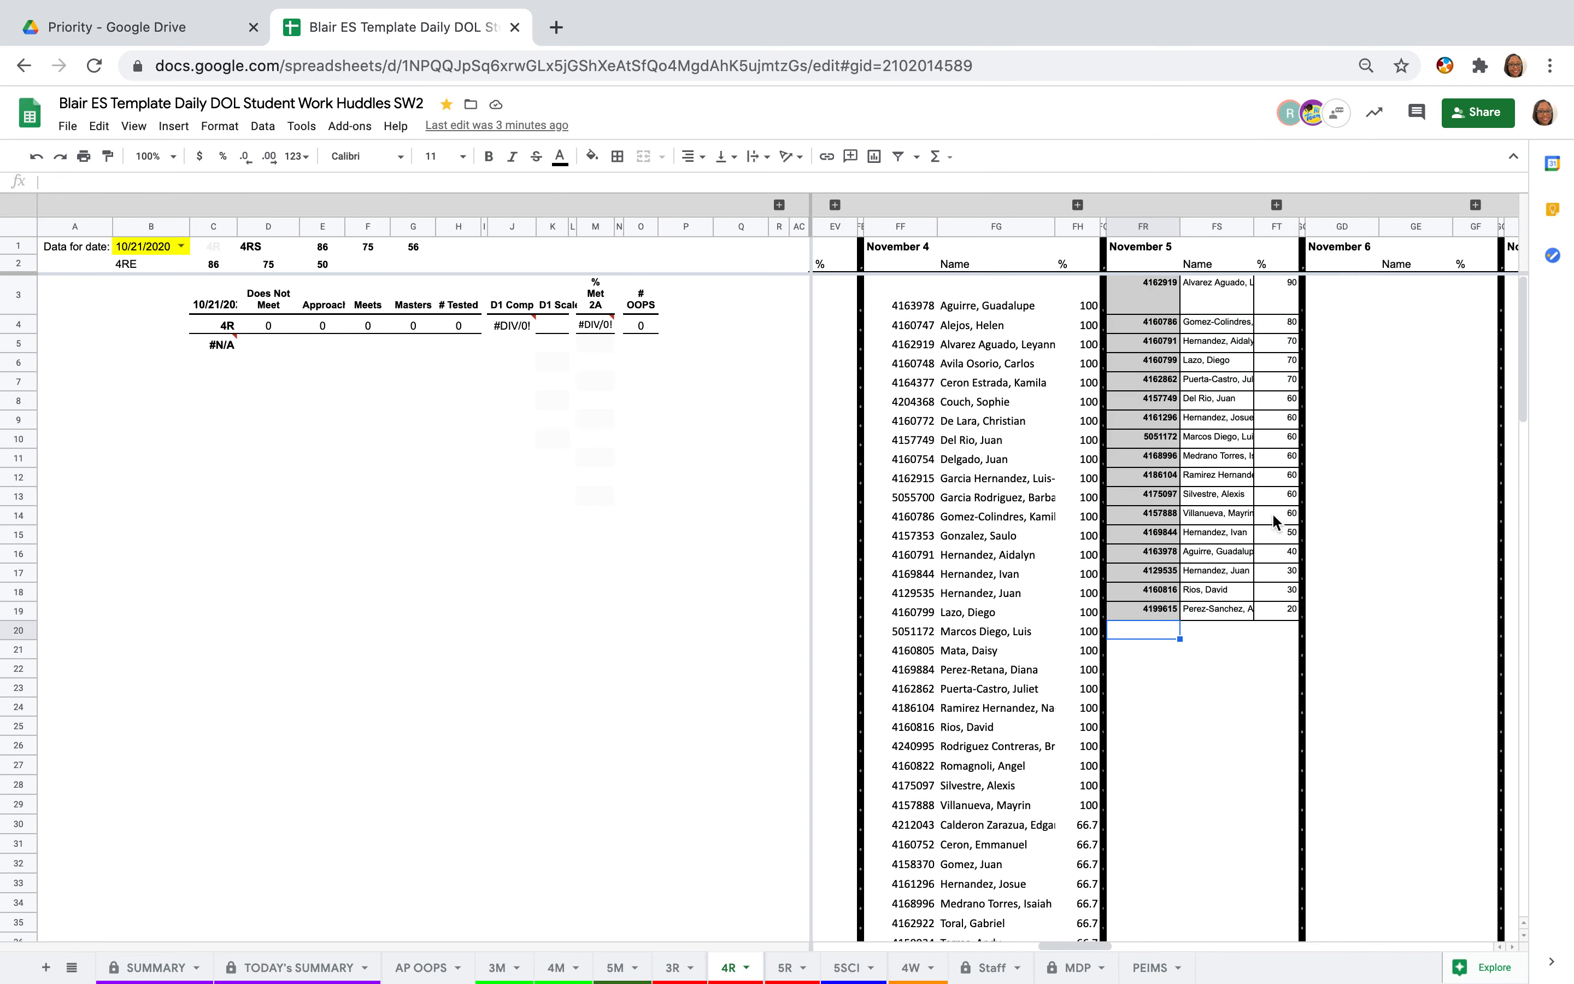
click(1139, 687)
click(1133, 633)
right_click(1133, 636)
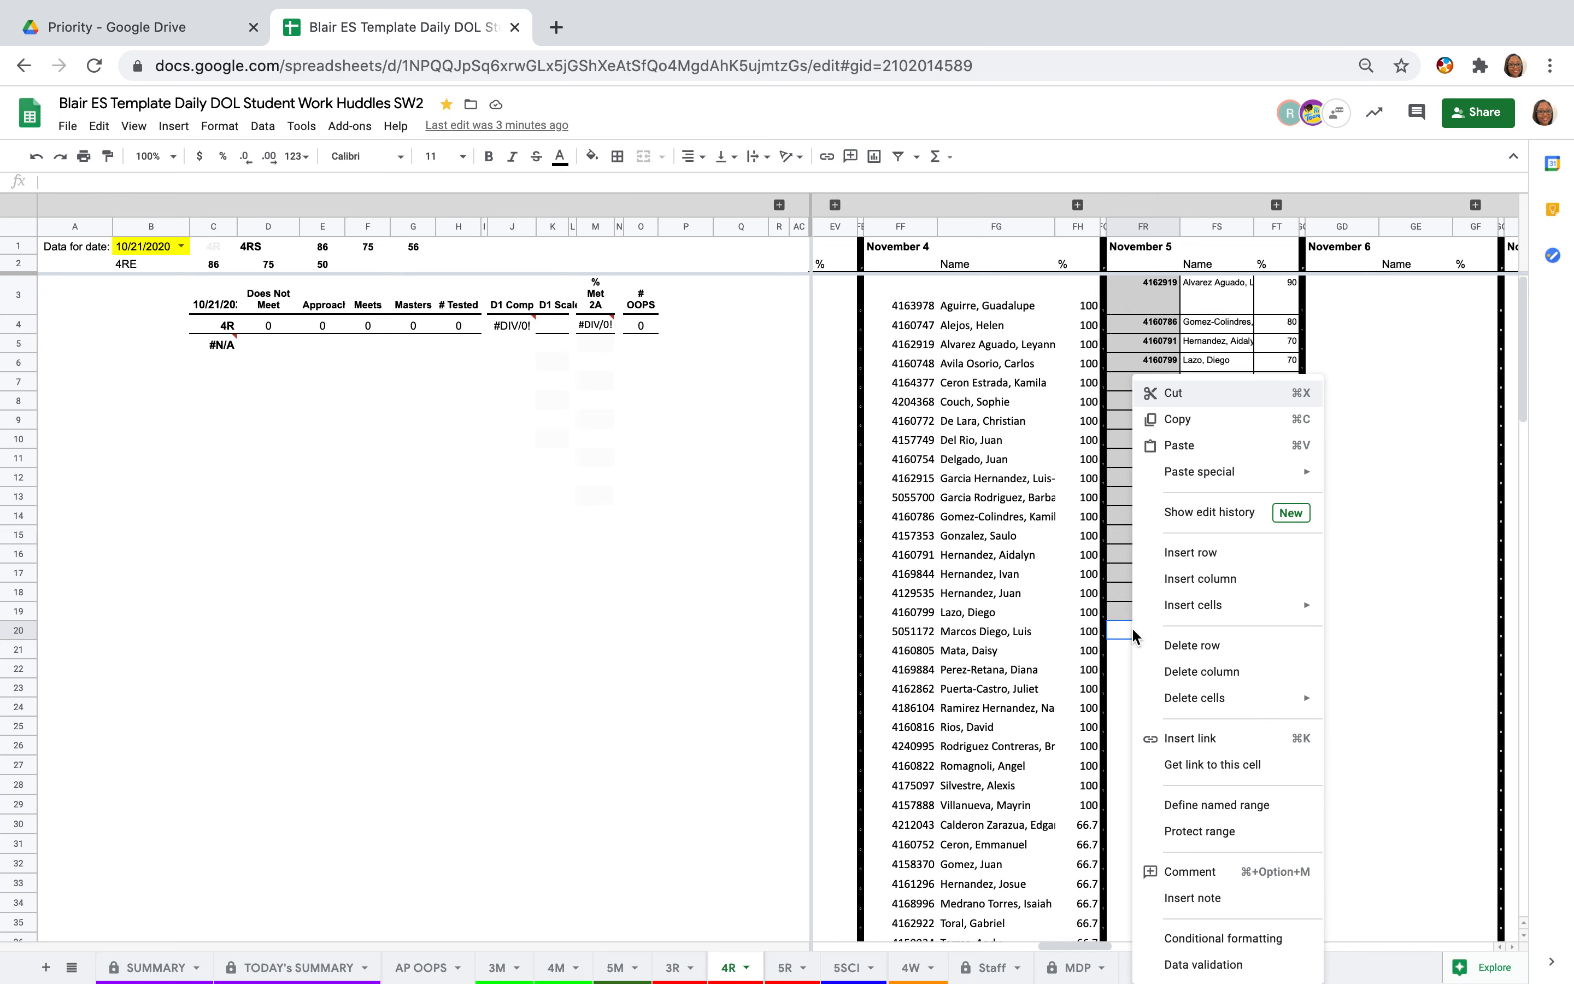
click(1178, 445)
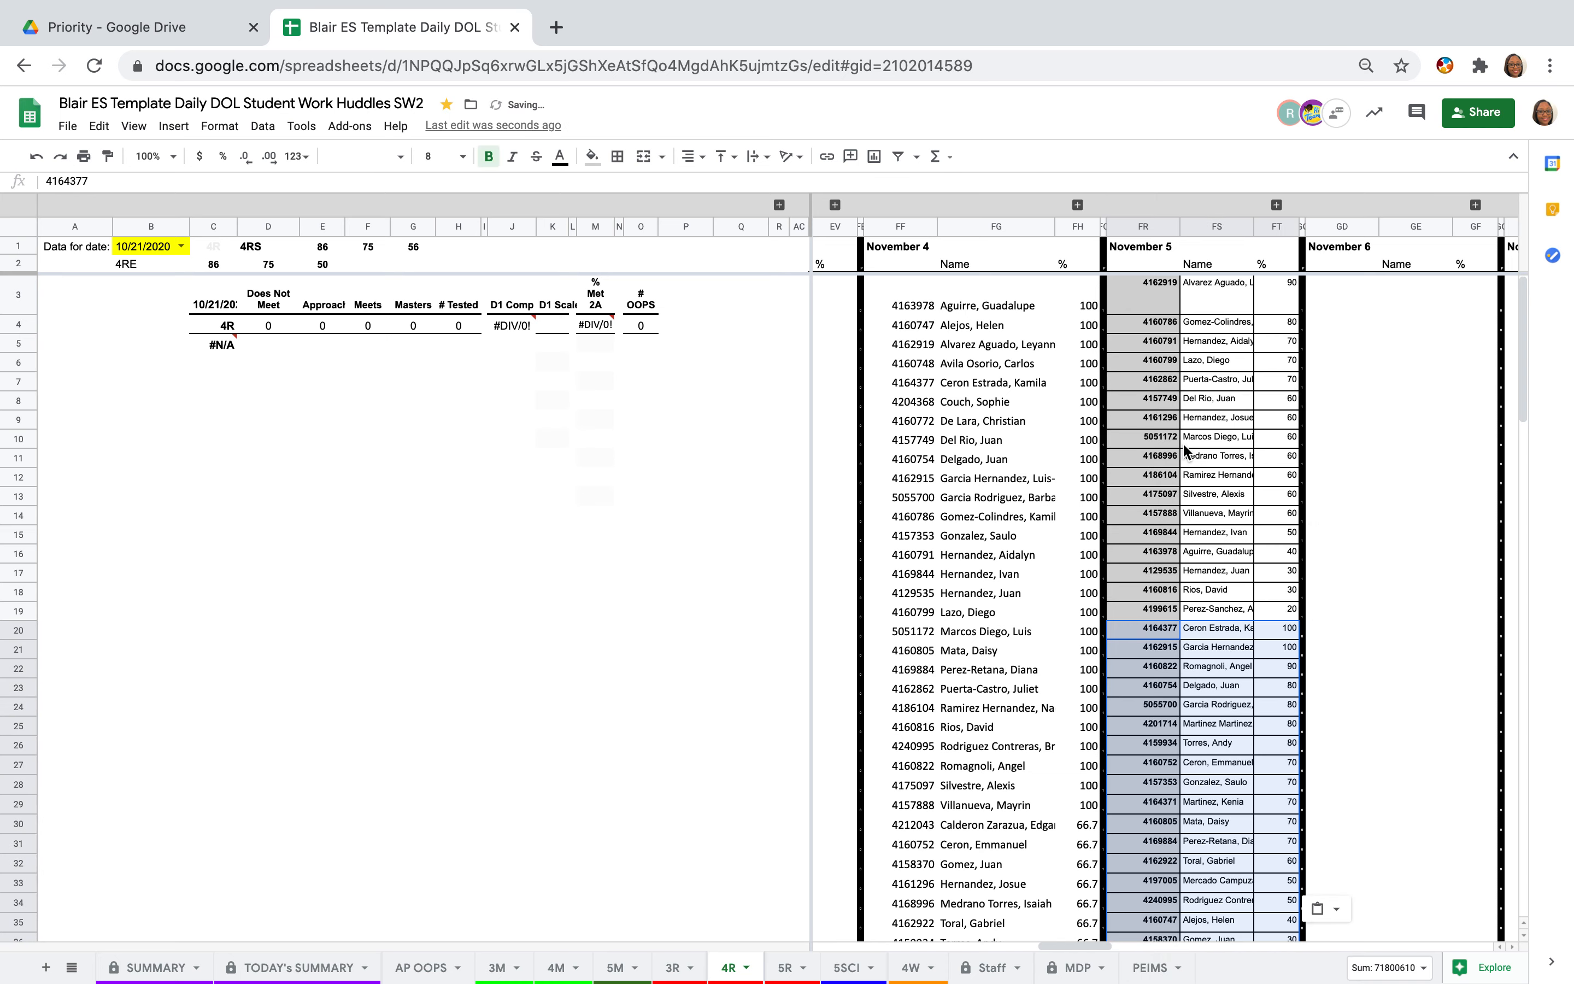
scroll(1189, 561, down, 3)
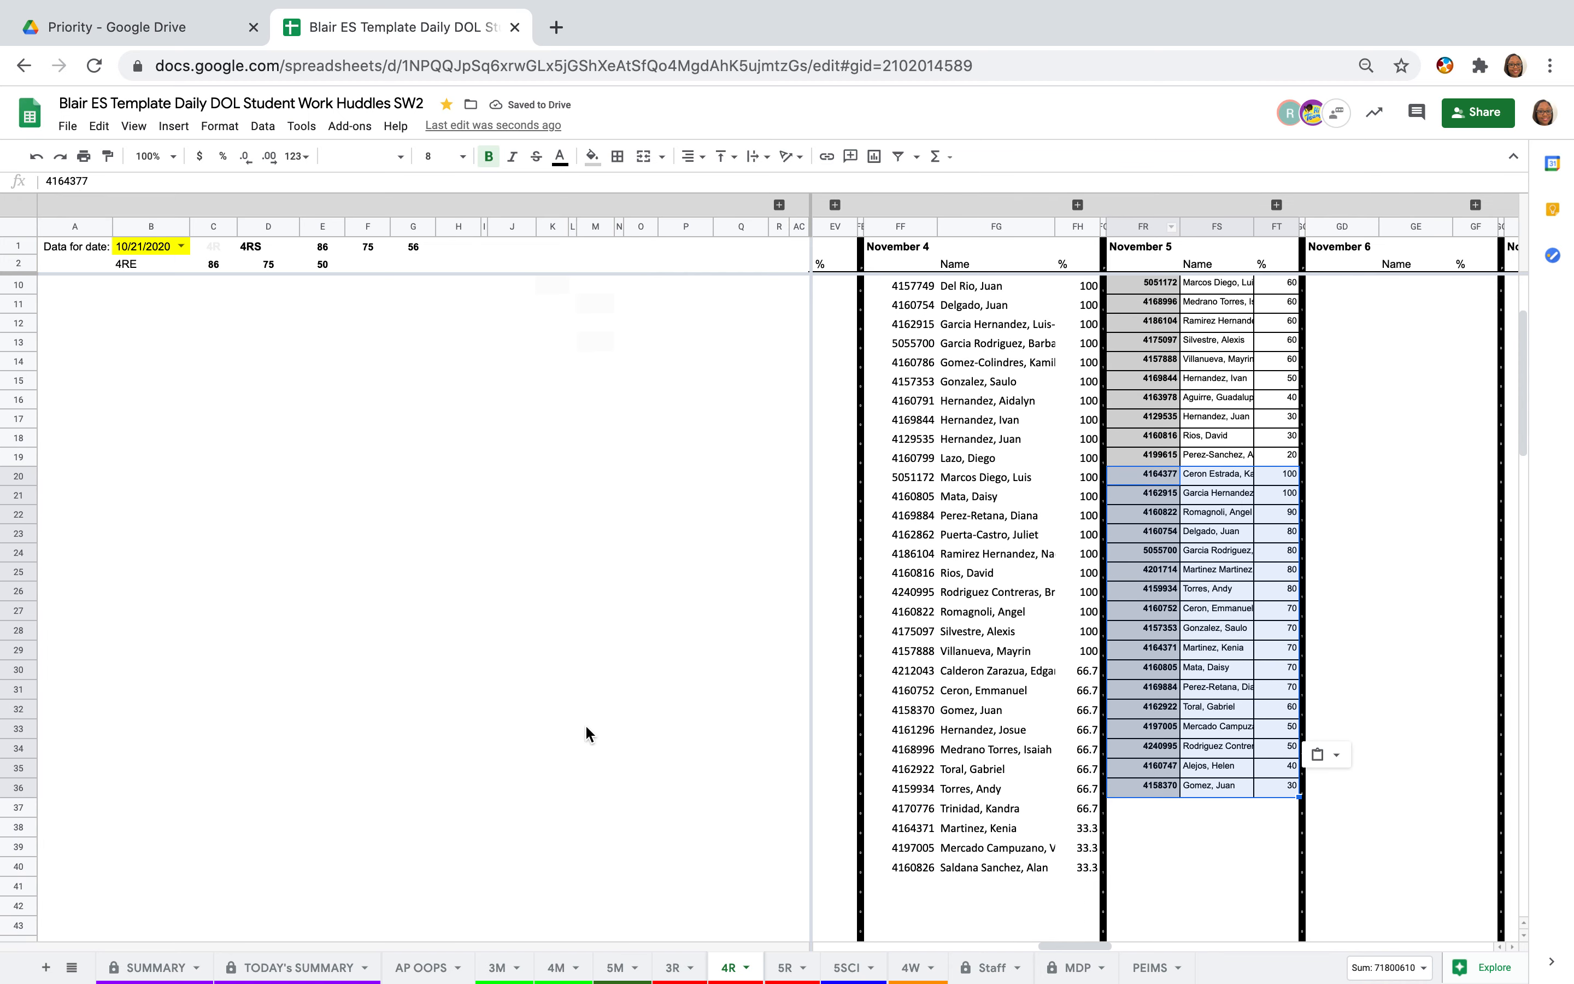
Open the SUMMARY sheet and examine the 11/5 results for the RLA 4 sections 4A and 4B.
click(134, 971)
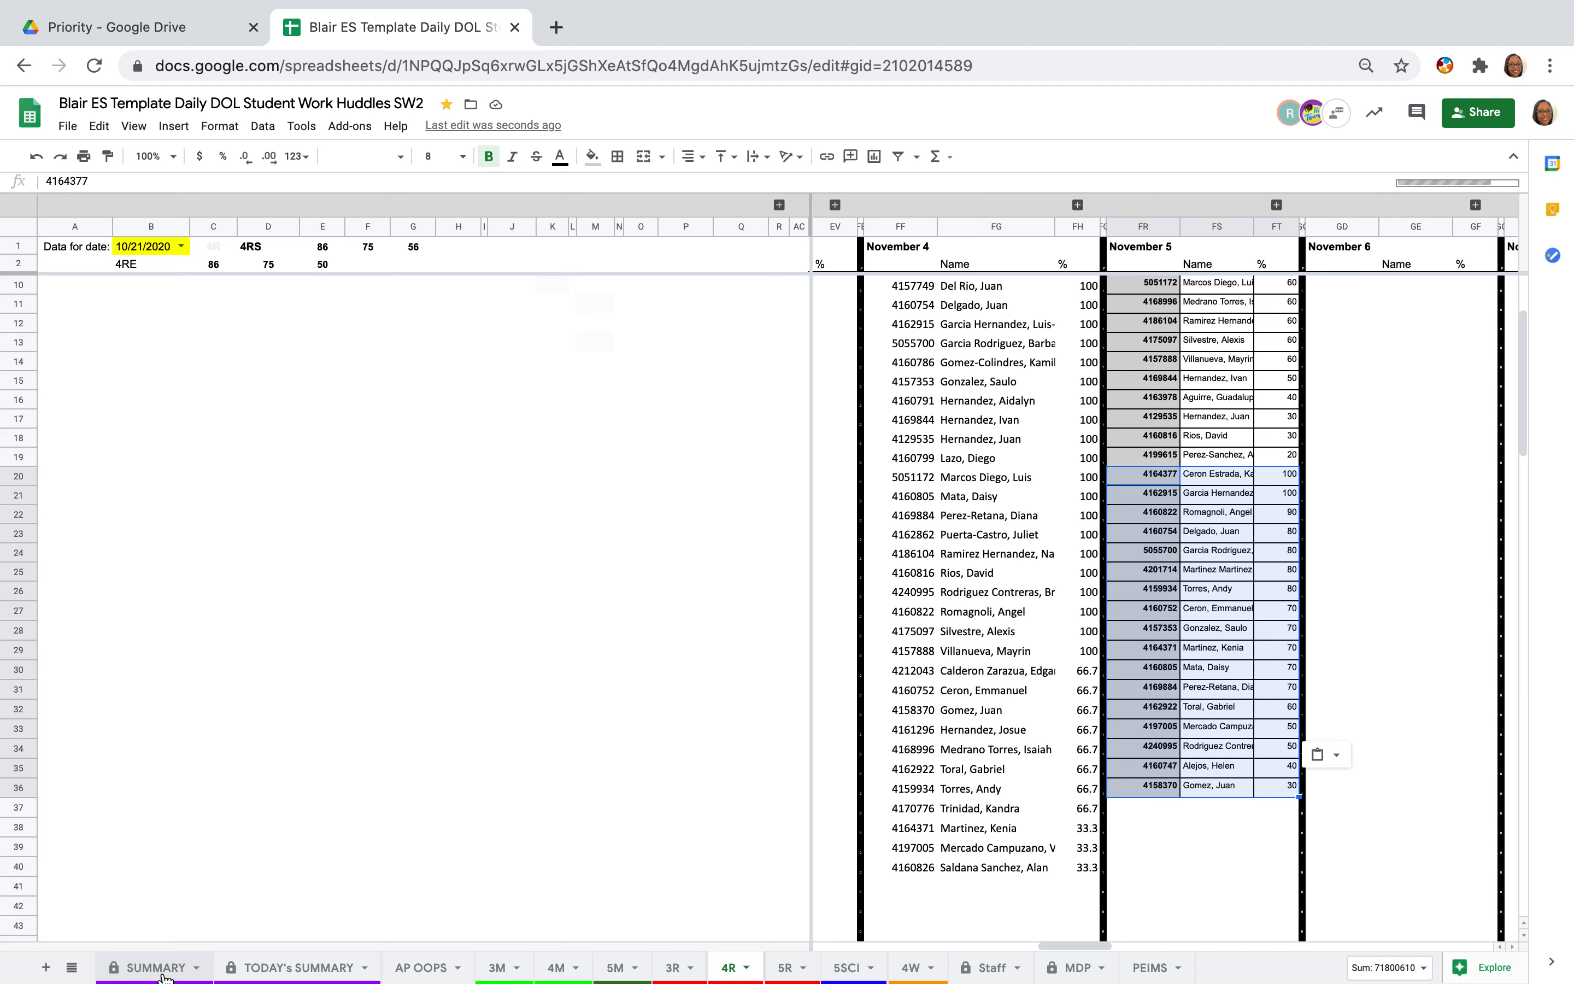
click(165, 974)
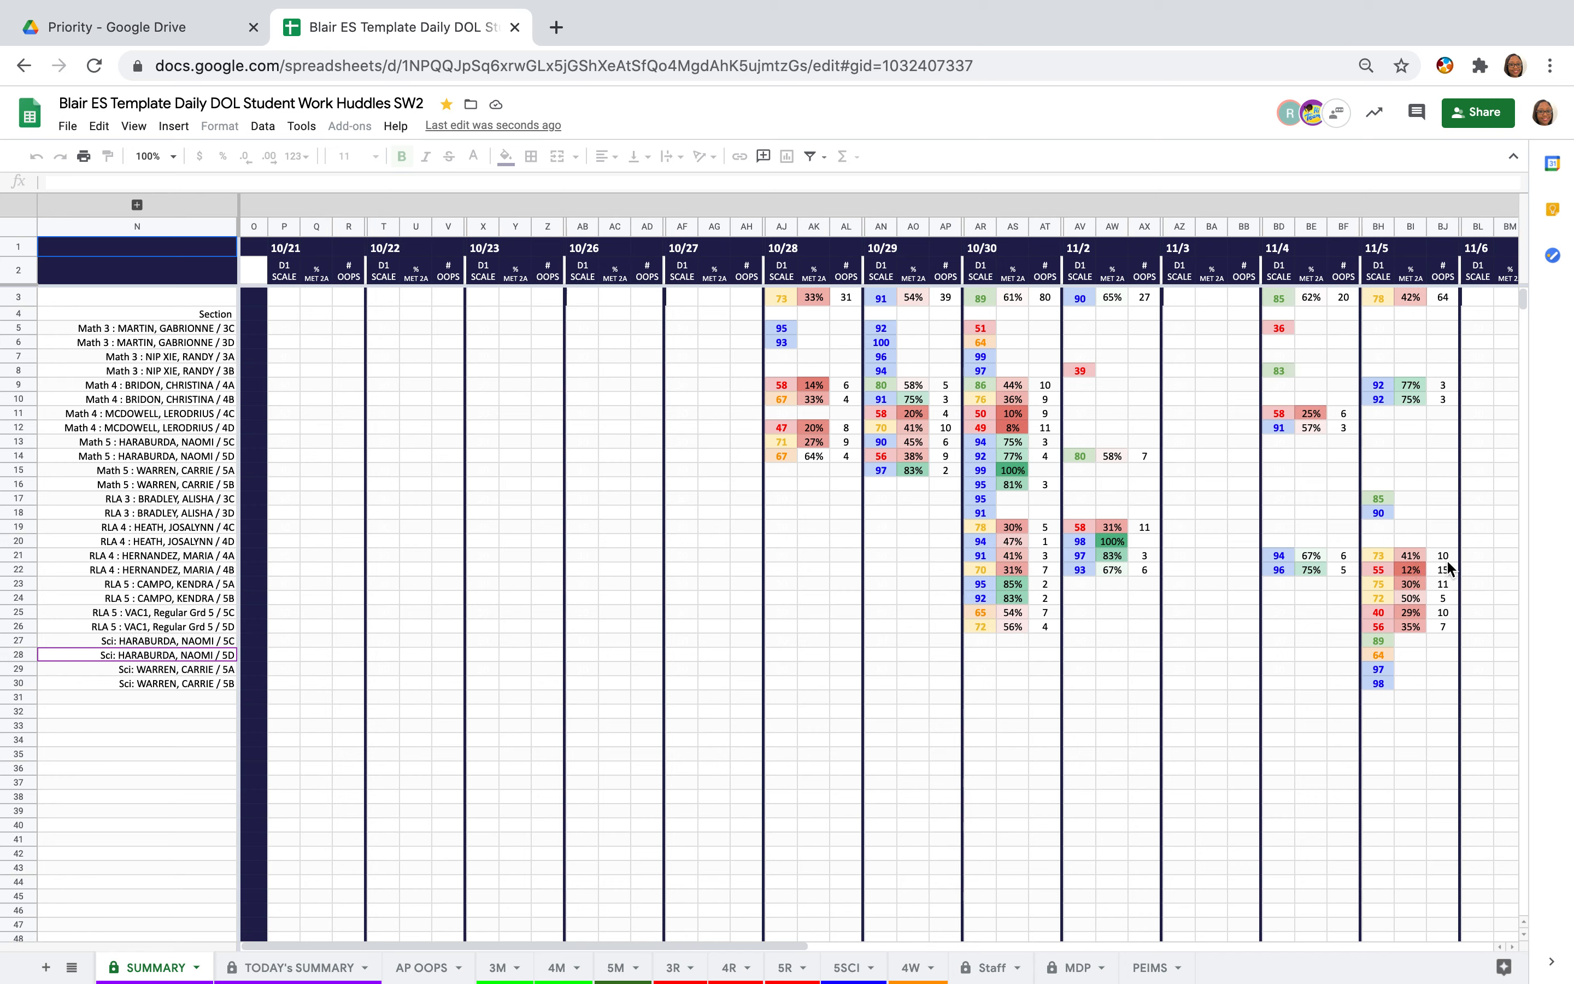
mouse_move(791, 9)
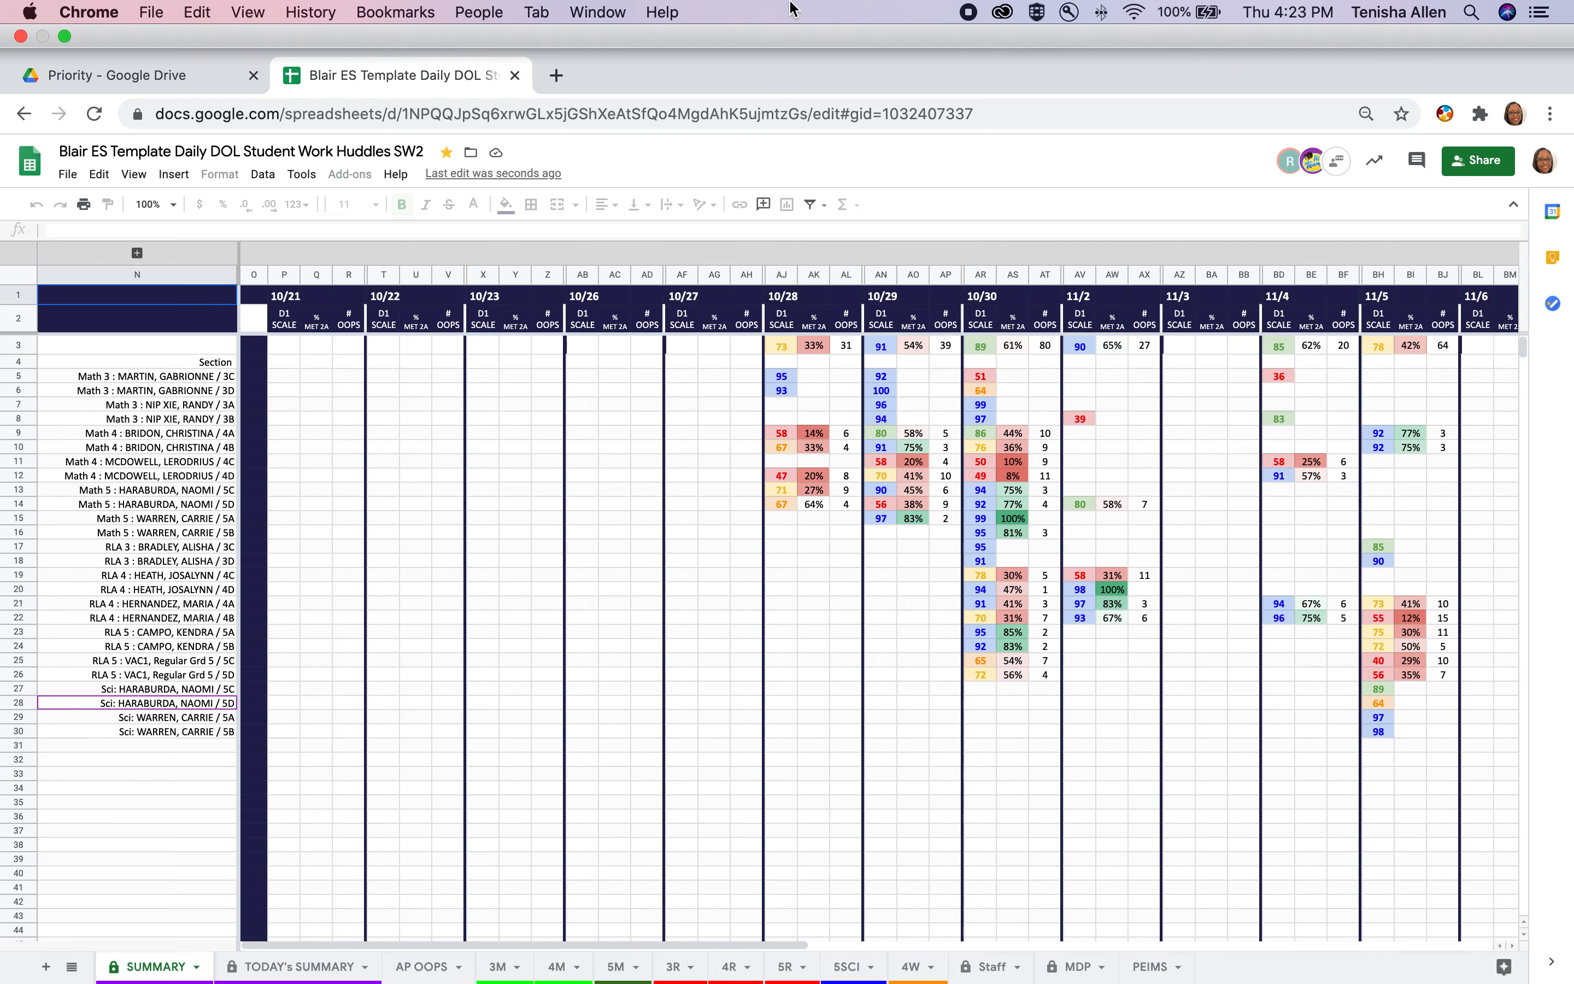